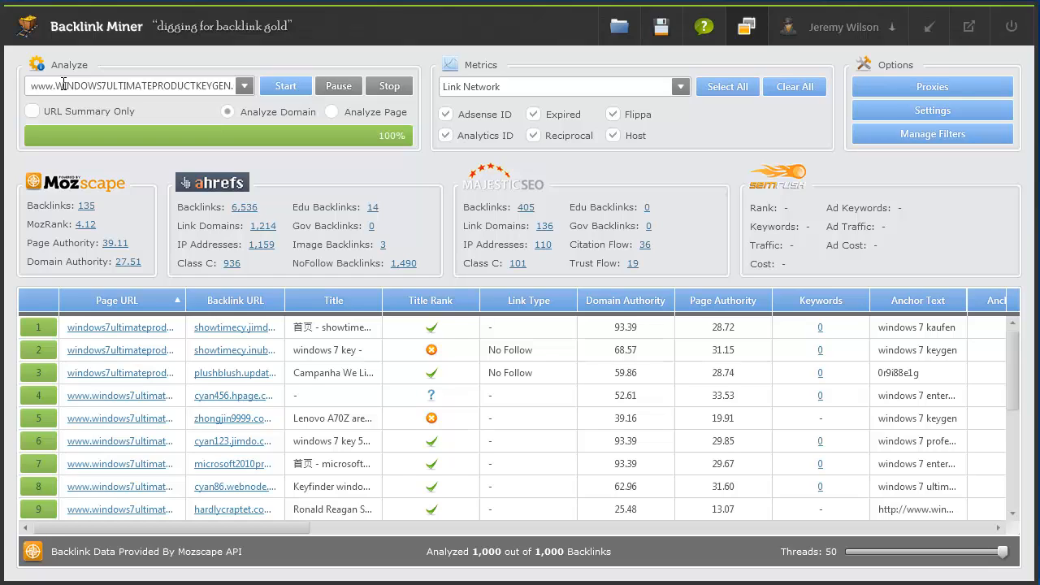
{"action": "double_click", "coordinate": [67, 86]}
{"action": "left_click", "coordinate": [130, 87]}
{"action": "left_click", "coordinate": [228, 111]}
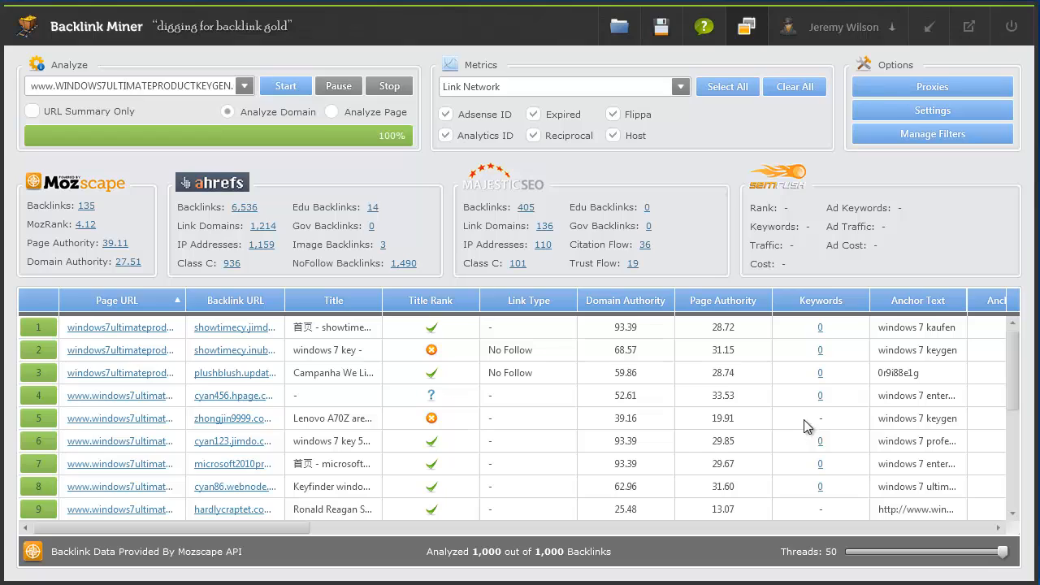
Hide the Mozscape, ahrefs, Majestic SEO and SEMrush summary panels to enlarge the backlink results table.
{"action": "left_click", "coordinate": [746, 34]}
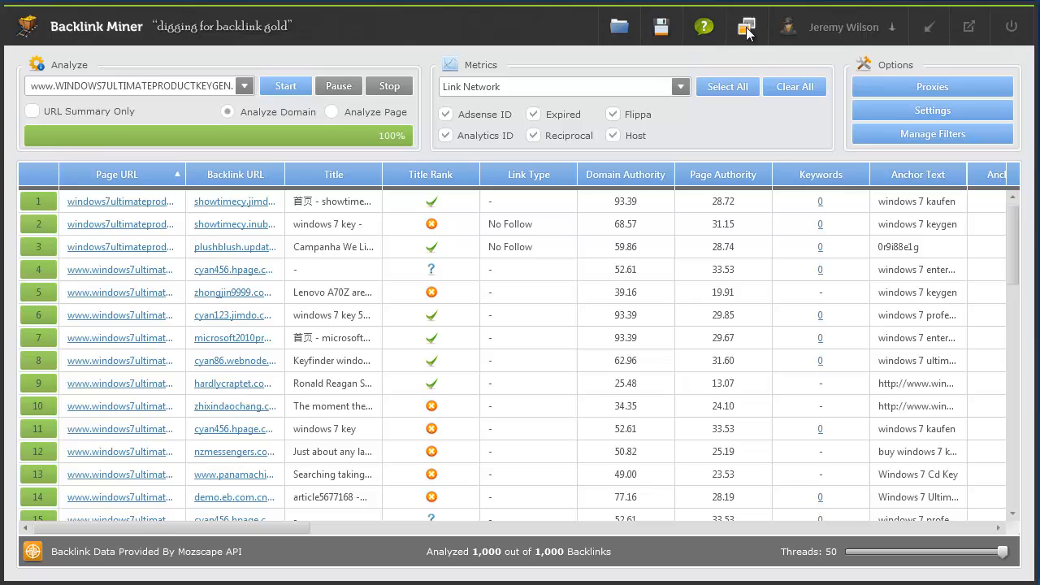
{"action": "left_click", "coordinate": [746, 34]}
{"action": "left_click", "coordinate": [746, 34]}
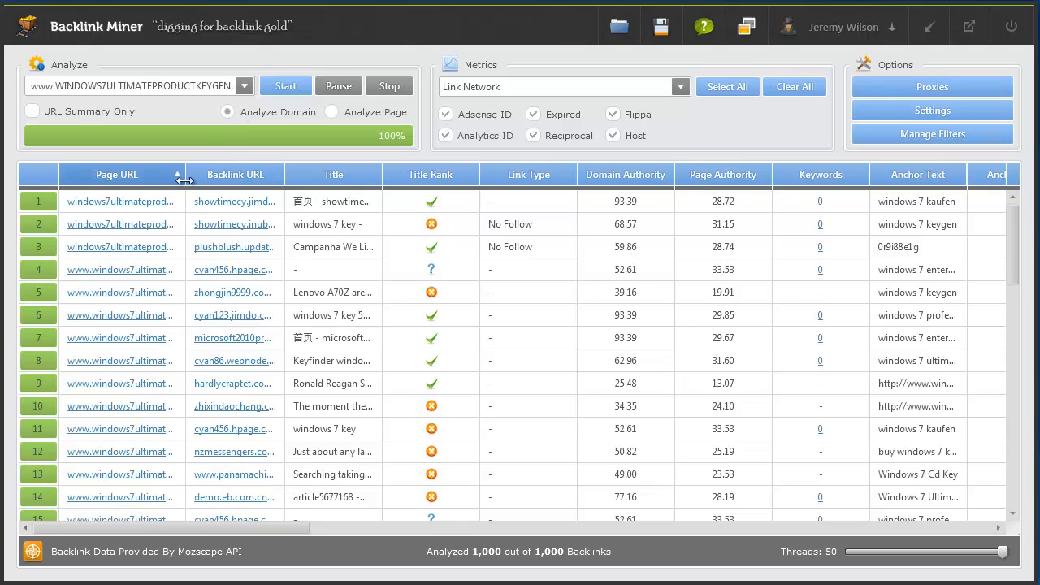
Widen the Page URL, Backlink URL and Title columns of the backlink results table.
{"action": "left_click_drag", "start_coordinate": [185, 174], "coordinate": [224, 174]}
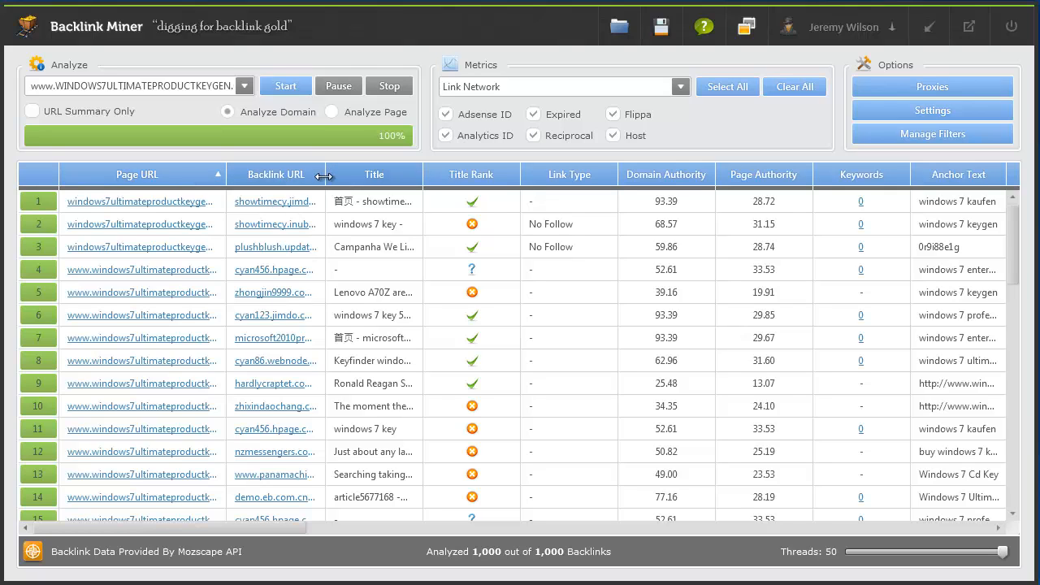
{"action": "left_click_drag", "start_coordinate": [325, 174], "coordinate": [373, 174]}
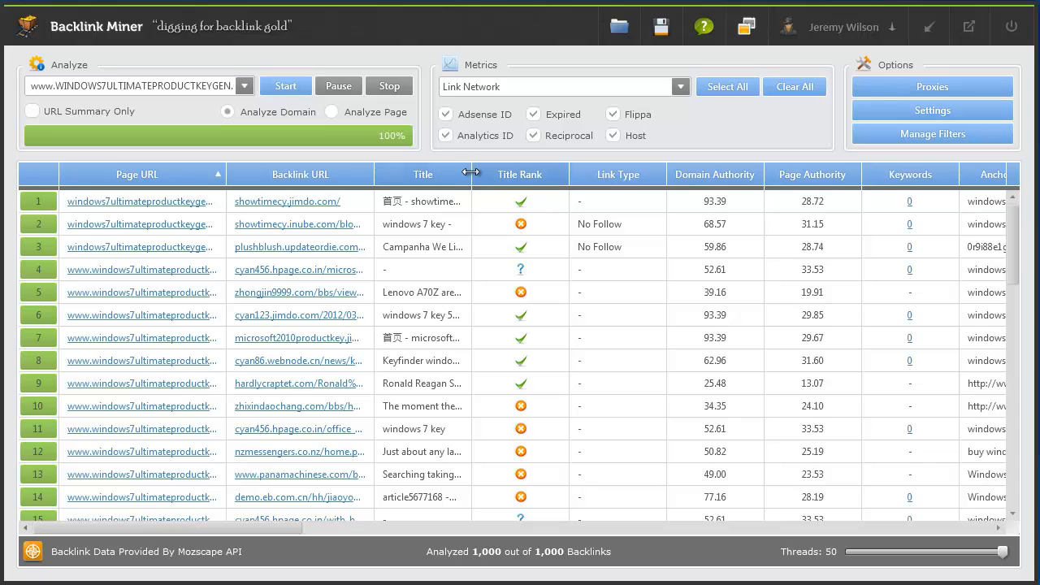
{"action": "left_click_drag", "start_coordinate": [473, 173], "coordinate": [522, 173]}
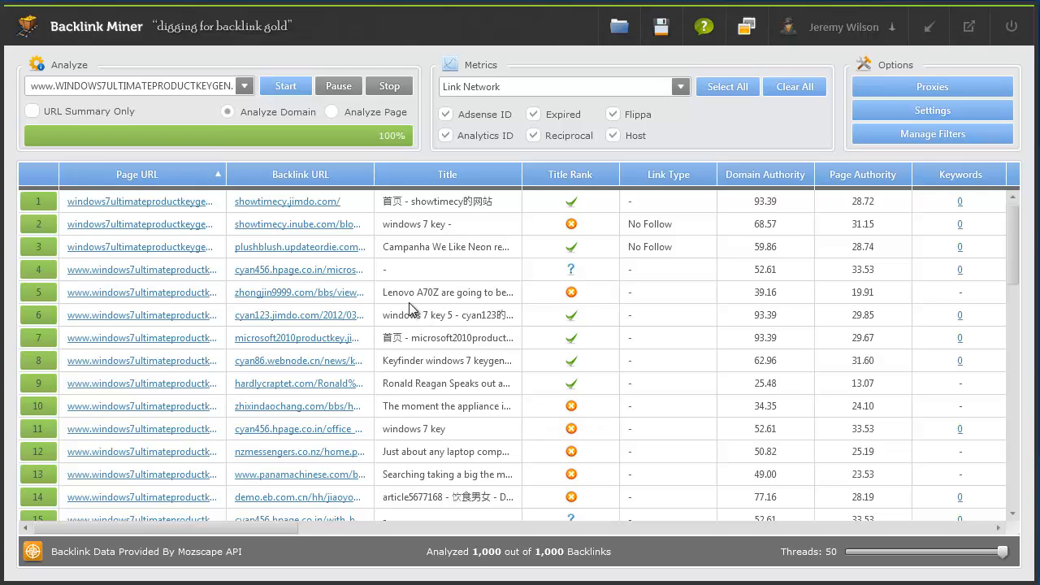
{"action": "left_click_drag", "start_coordinate": [522, 174], "coordinate": [617, 173]}
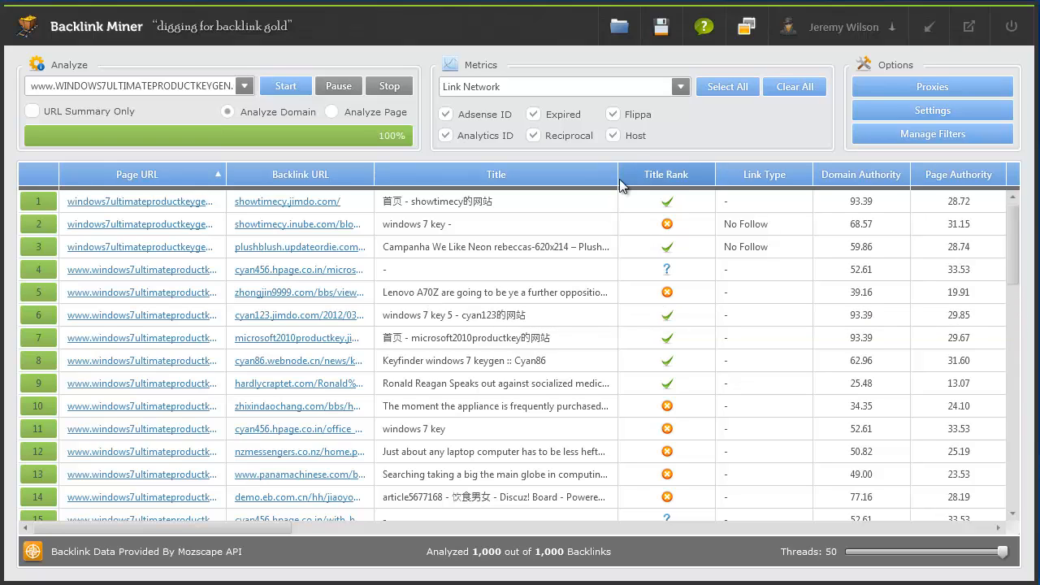
{"action": "left_click_drag", "start_coordinate": [620, 178], "coordinate": [656, 179]}
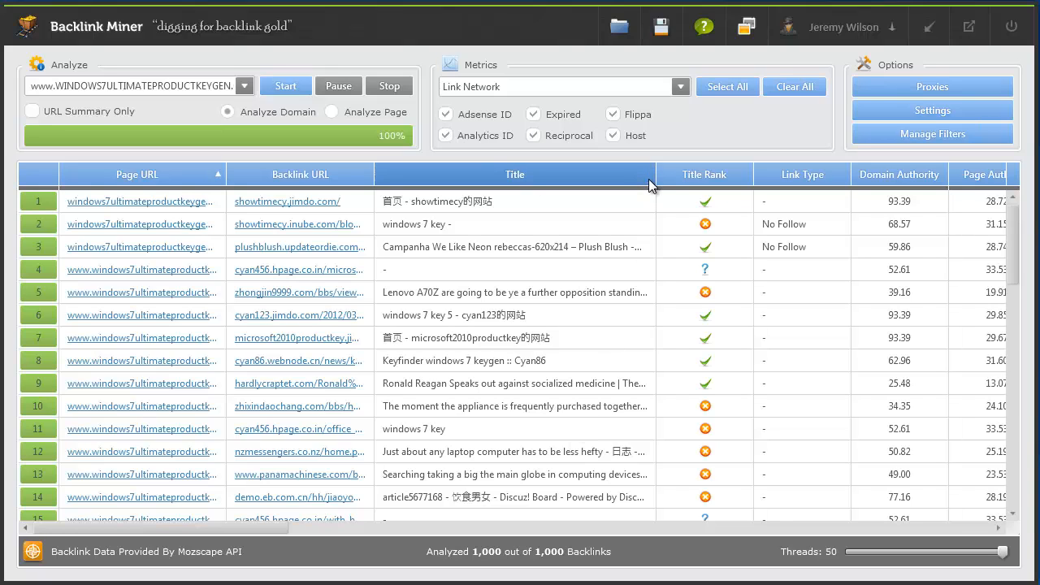
{"action": "left_click_drag", "start_coordinate": [654, 177], "coordinate": [564, 182]}
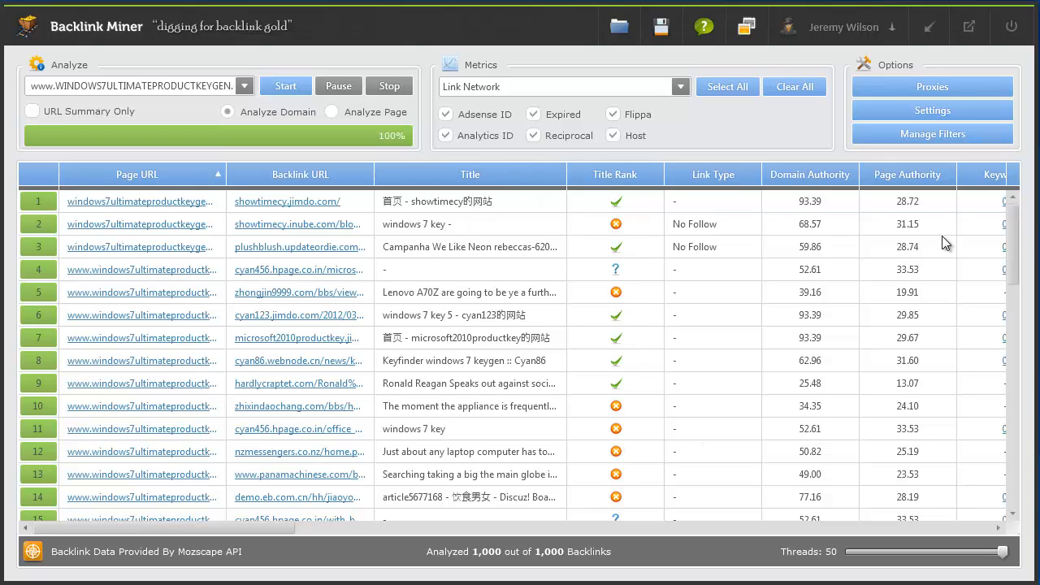
Sort the backlinks by Link Type in ascending order and review the No Follow and Same C-Block groups.
{"action": "left_click", "coordinate": [705, 174]}
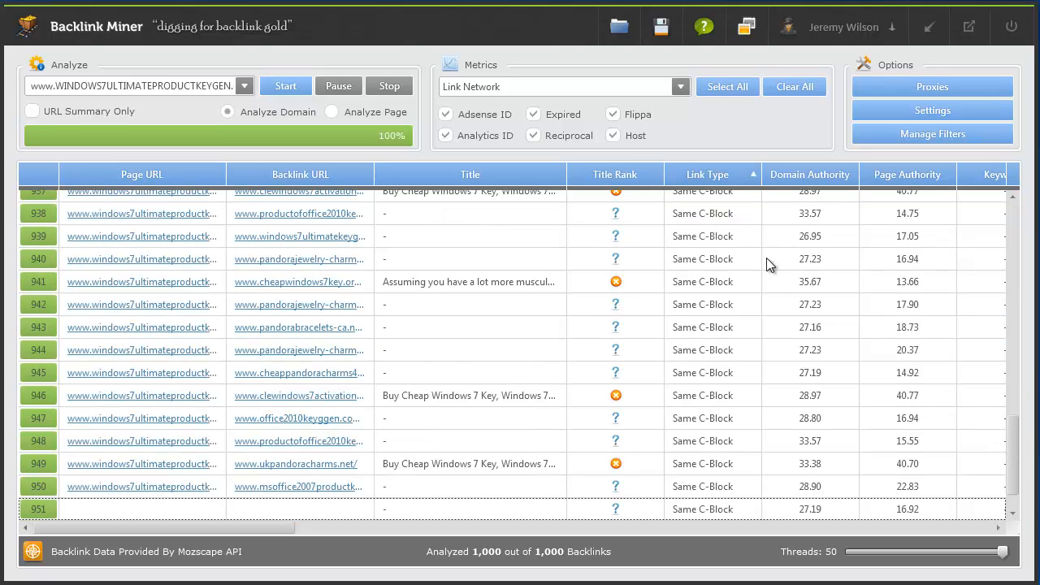
{"action": "left_click_drag", "start_coordinate": [1014, 451], "coordinate": [1014, 426]}
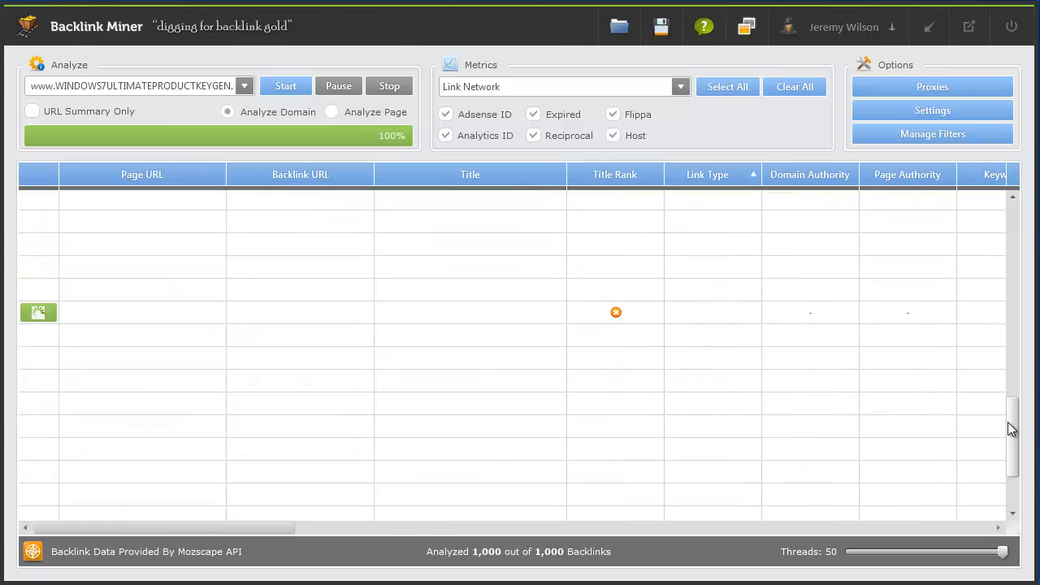
{"action": "left_click_drag", "start_coordinate": [1011, 368], "coordinate": [1012, 415]}
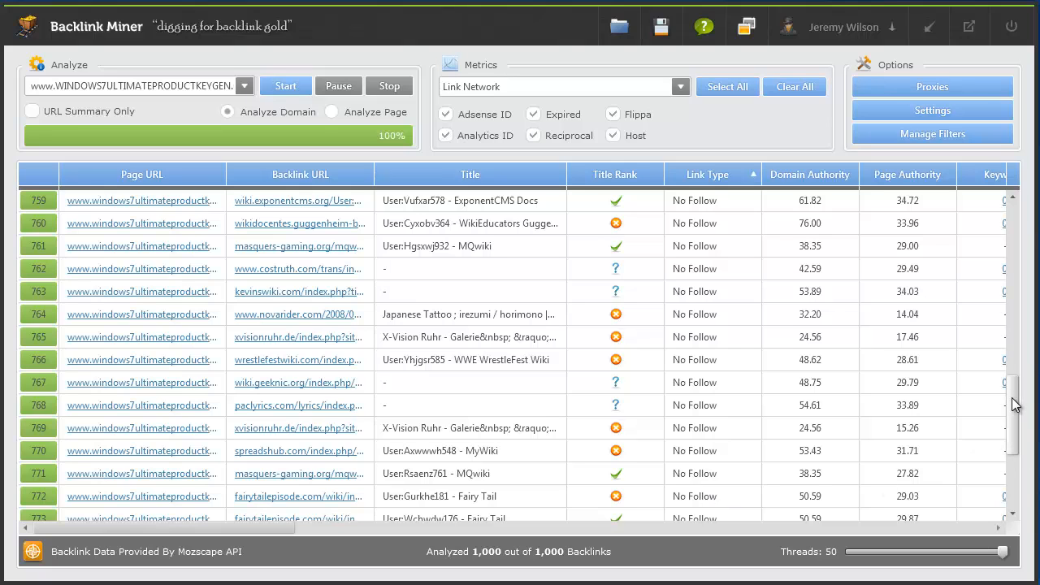
{"action": "left_click", "coordinate": [1015, 487]}
{"action": "left_click", "coordinate": [1014, 499]}
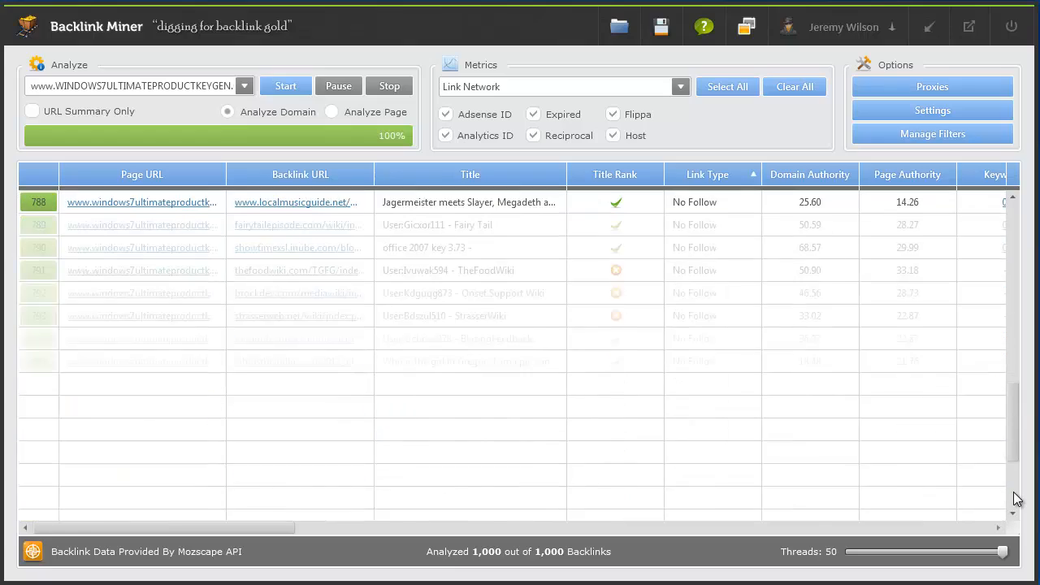
{"action": "left_click", "coordinate": [1015, 499]}
{"action": "left_click", "coordinate": [1014, 499]}
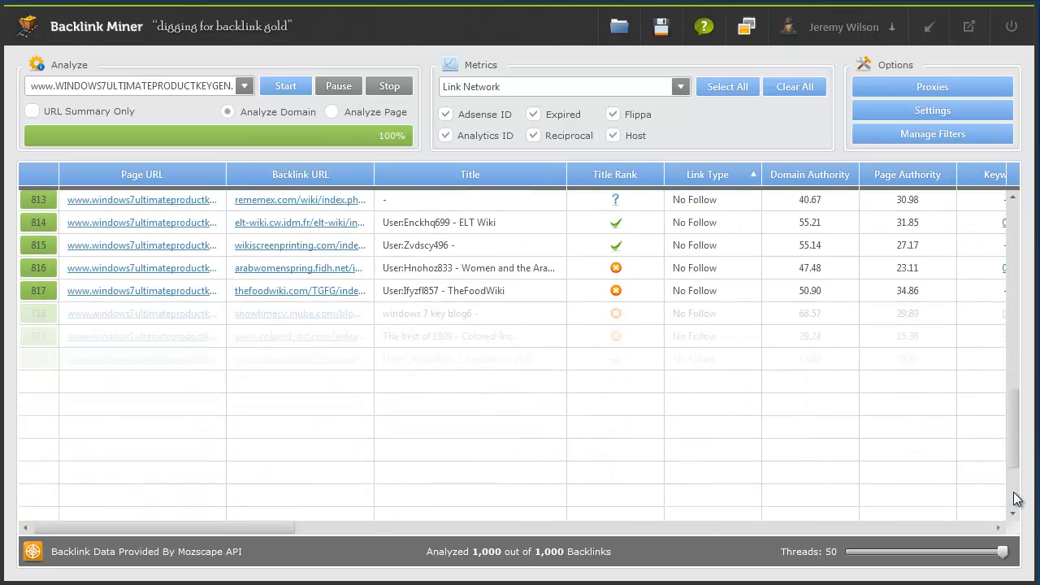
{"action": "left_click", "coordinate": [1018, 362]}
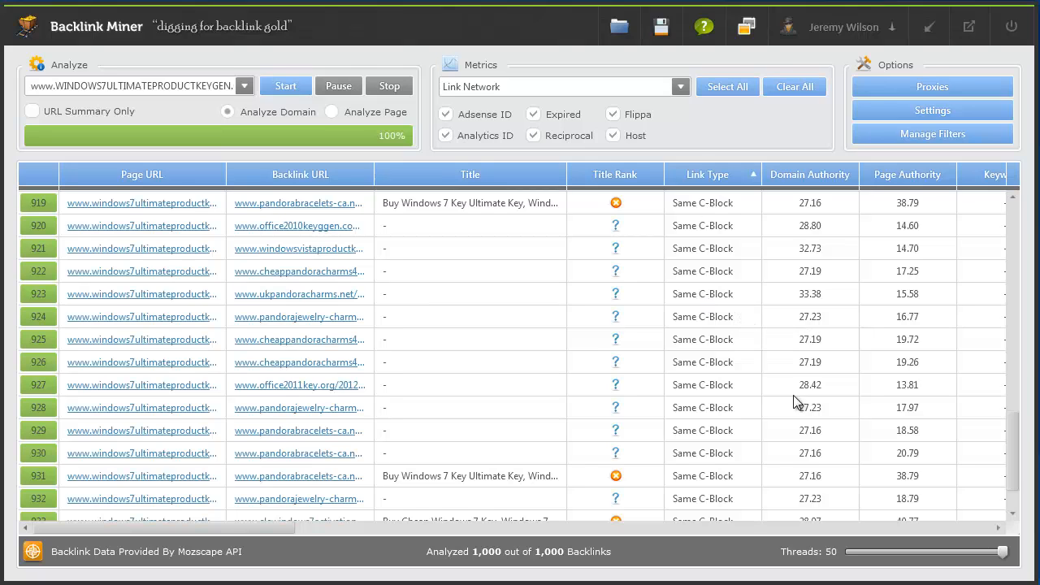
Examine the Same C-Block backlinks near the end of the list, comparing their URLs, titles and authority values.
{"action": "left_click", "coordinate": [1012, 513]}
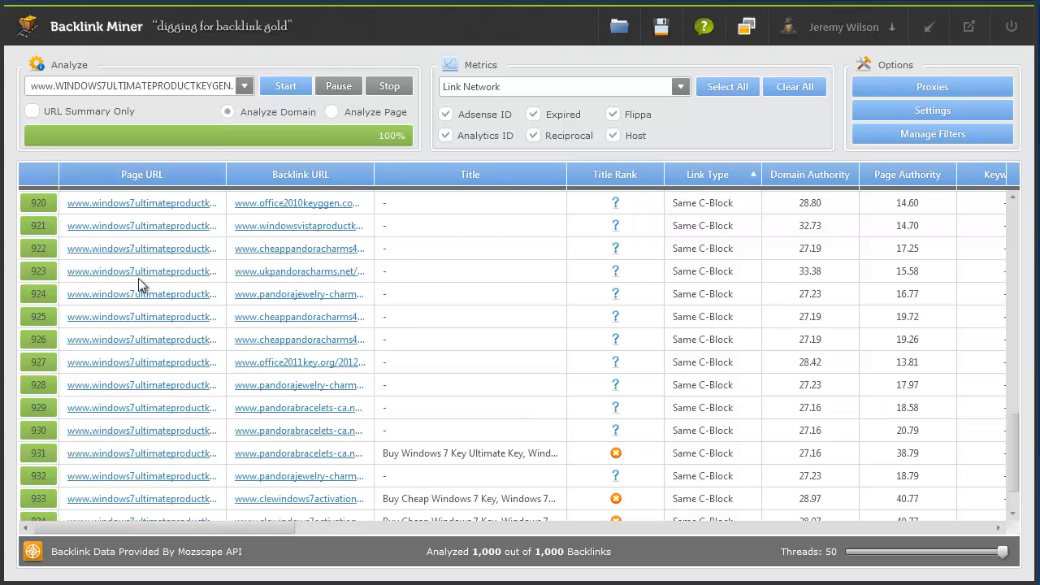
{"action": "left_click", "coordinate": [1013, 515]}
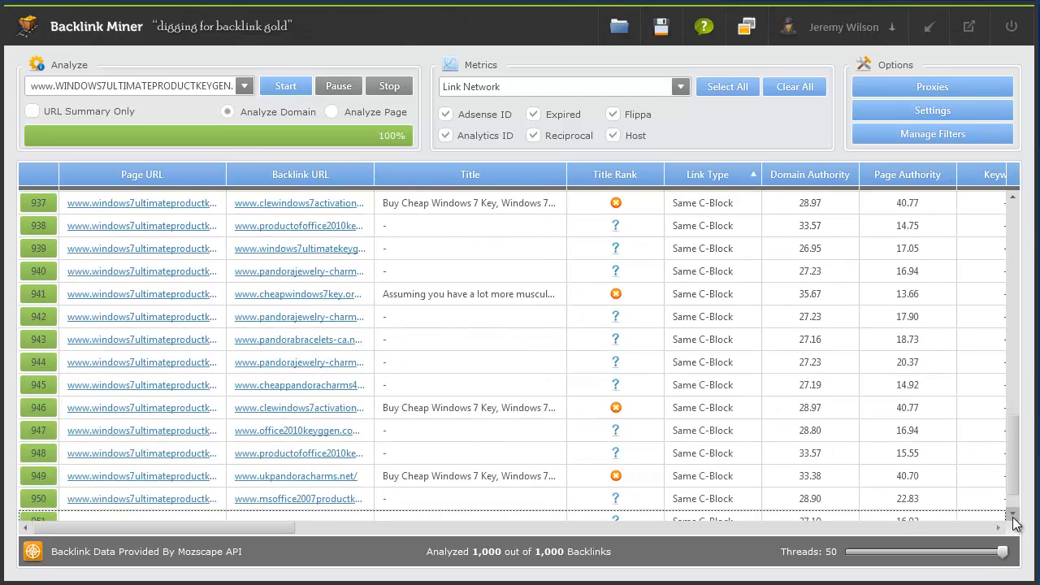
{"action": "left_click", "coordinate": [1013, 516]}
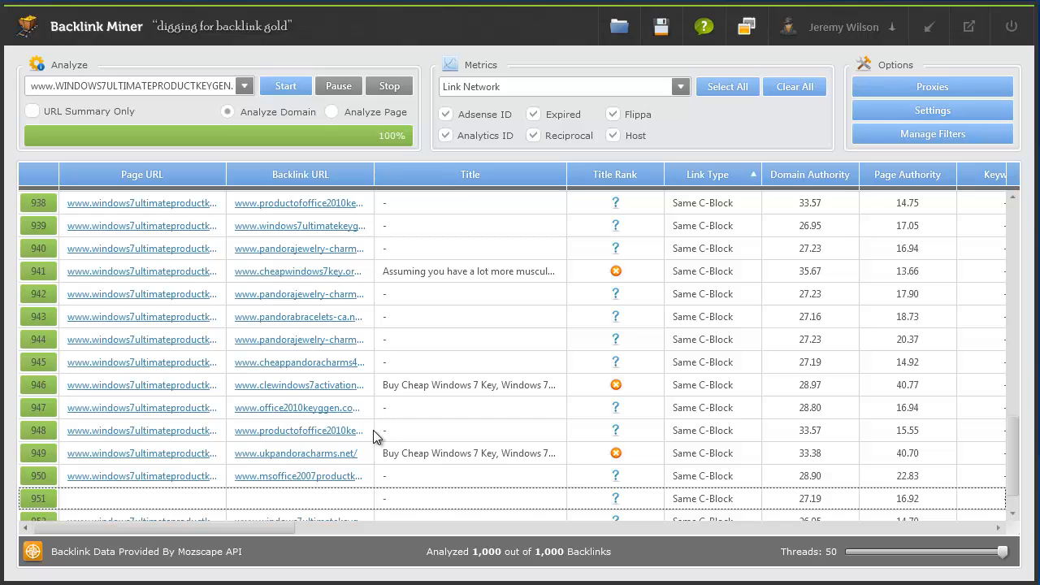
{"action": "left_click", "coordinate": [1014, 516]}
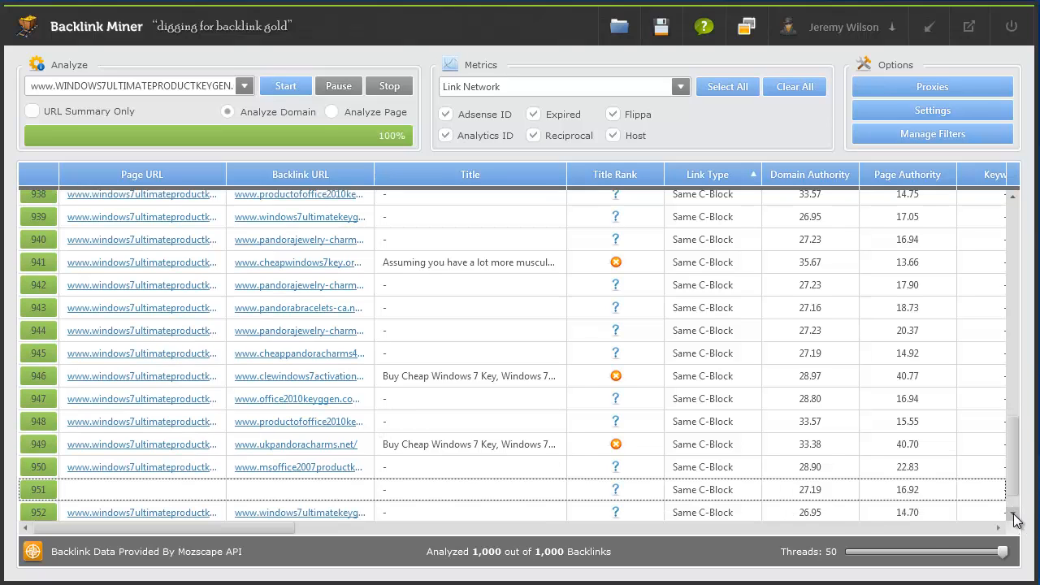
{"action": "left_click", "coordinate": [1013, 516]}
{"action": "left_click", "coordinate": [1013, 516]}
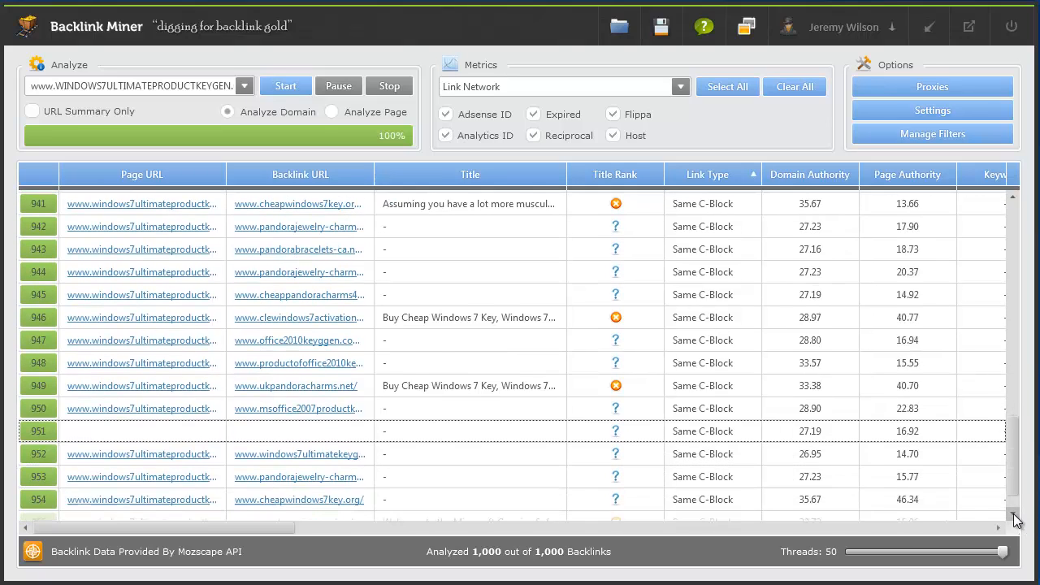
{"action": "left_click", "coordinate": [1014, 516]}
{"action": "left_click", "coordinate": [1013, 516]}
{"action": "left_click", "coordinate": [1013, 516]}
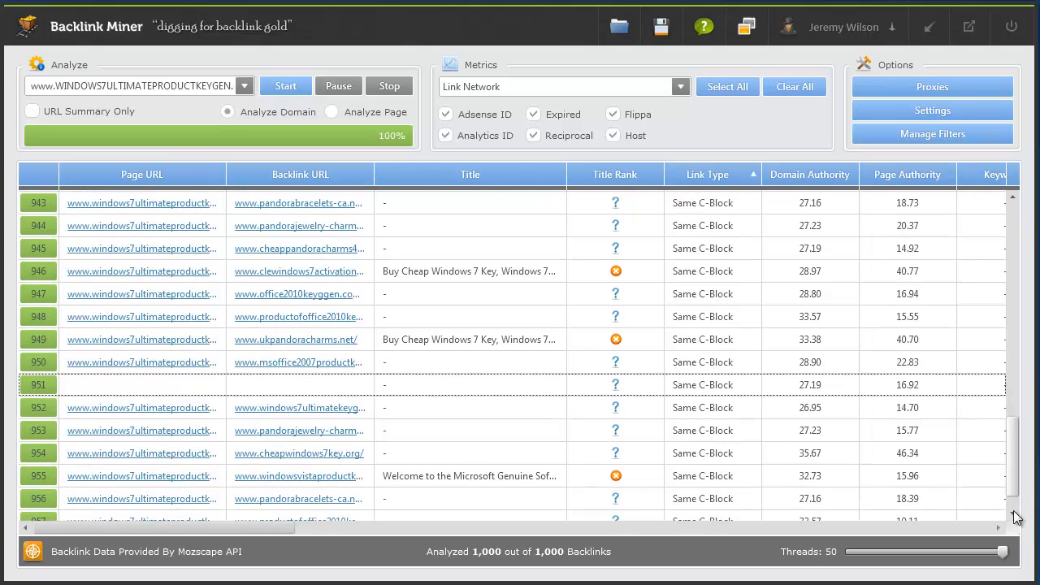
{"action": "left_click", "coordinate": [1013, 516]}
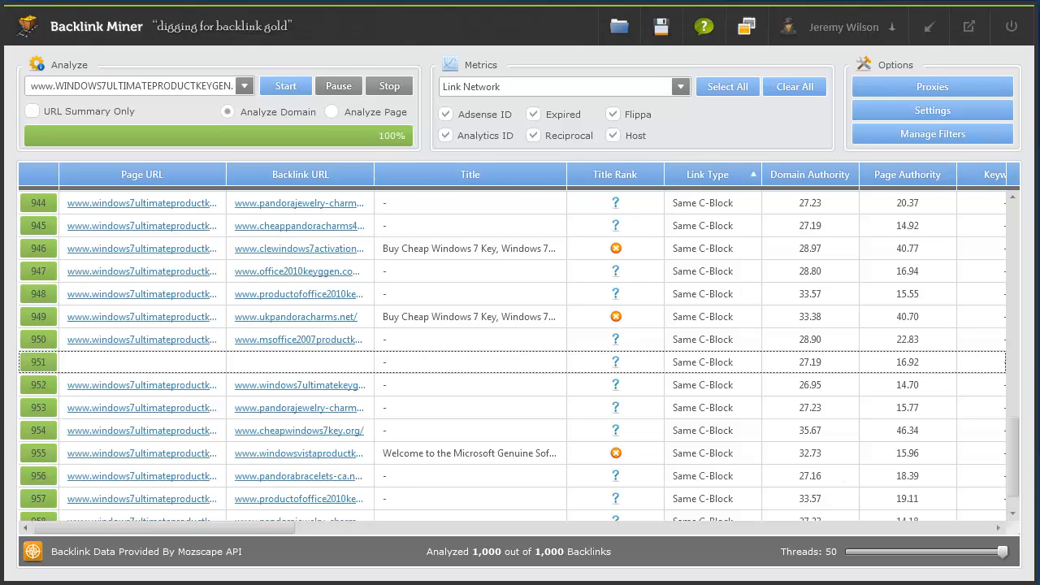
{"action": "left_click", "coordinate": [1012, 517]}
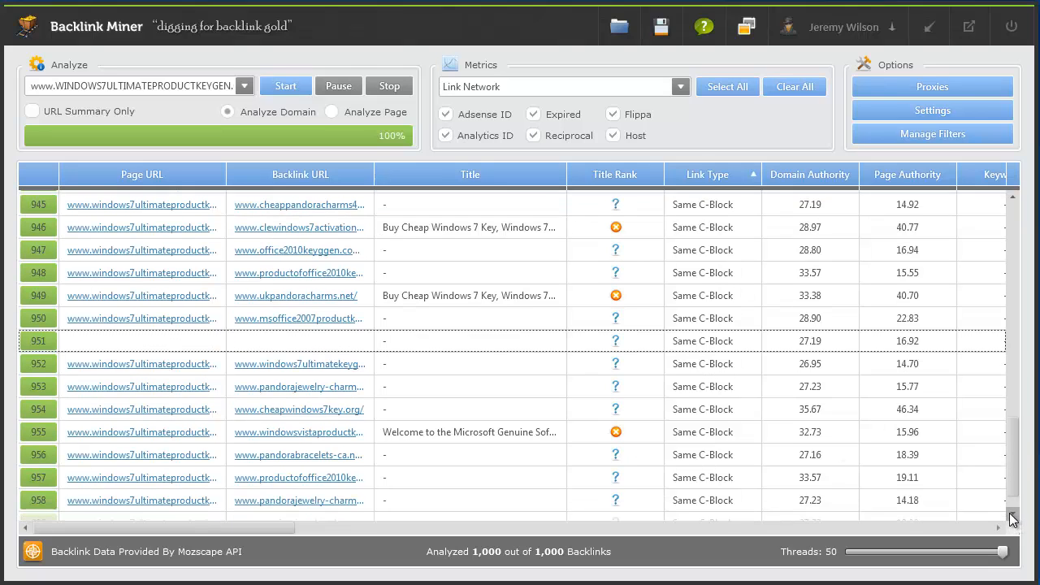
{"action": "left_click", "coordinate": [1013, 518]}
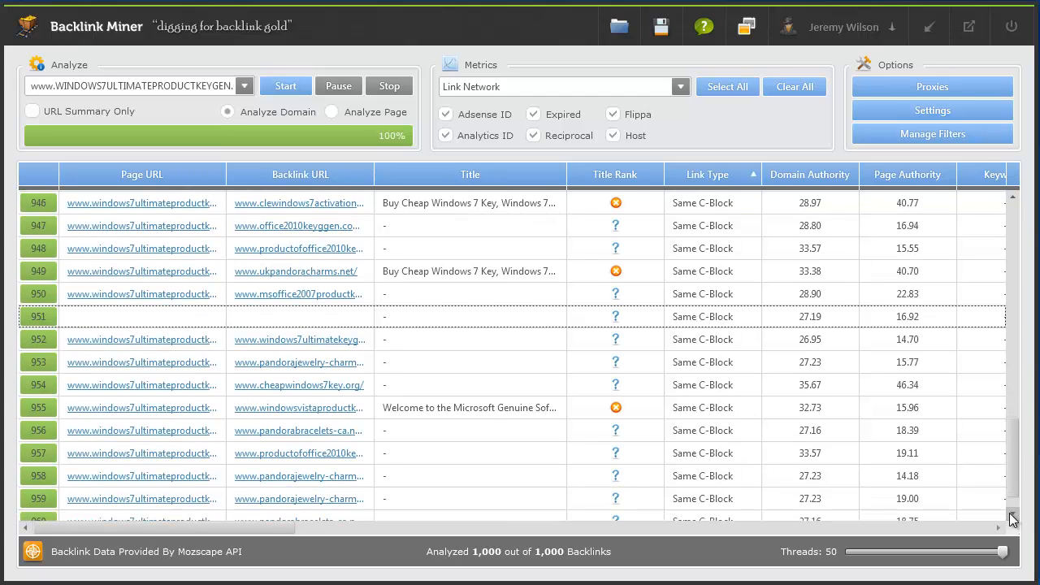
{"action": "left_click_drag", "start_coordinate": [1014, 475], "coordinate": [1014, 481]}
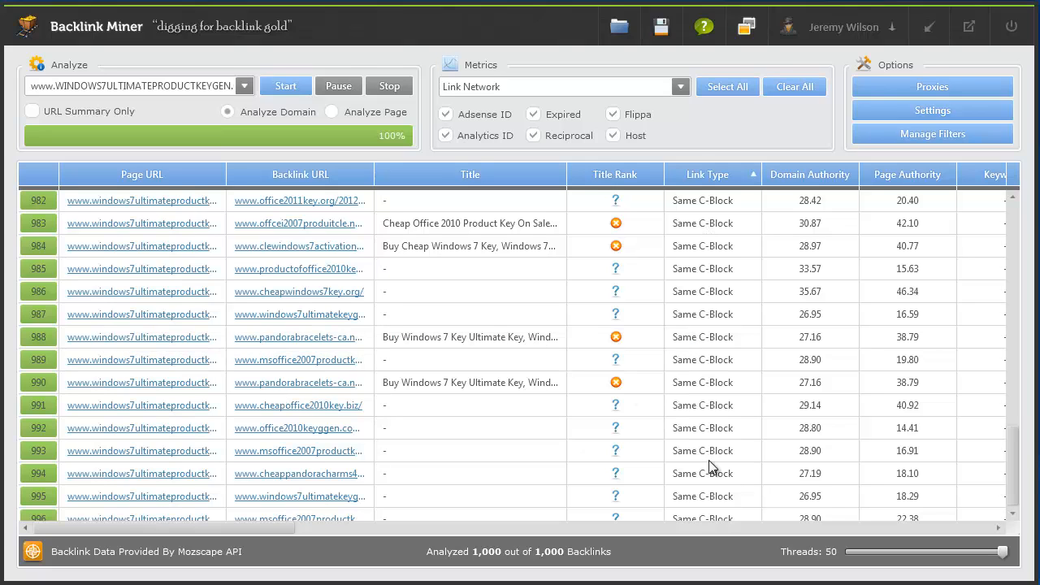
{"action": "left_click_drag", "start_coordinate": [1014, 488], "coordinate": [1014, 480]}
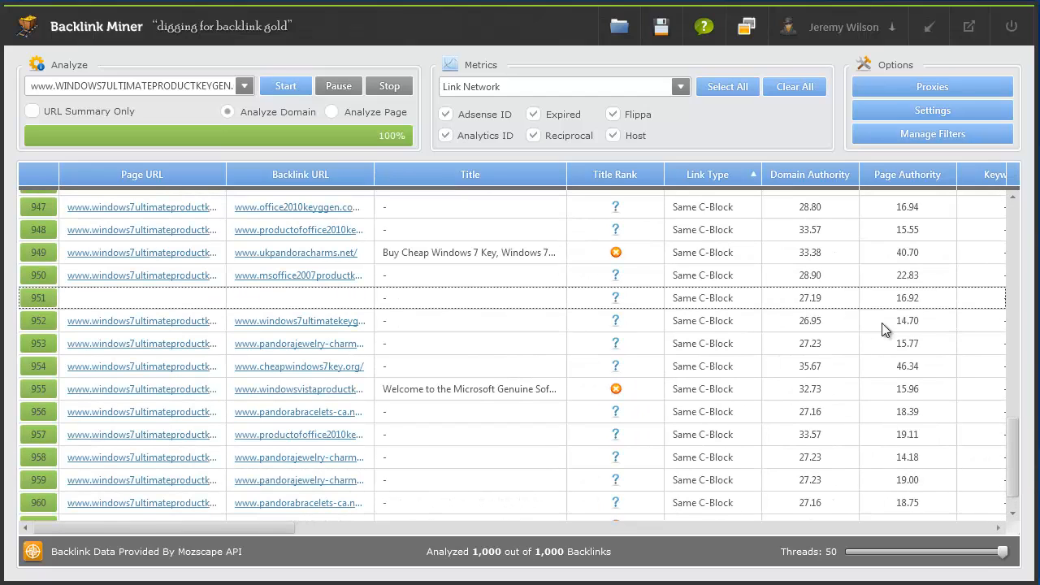
Examine the keyword, anchor, link theme, link class and pagerank columns for the Same C-Block backlinks.
{"action": "left_click", "coordinate": [1001, 529]}
{"action": "left_click", "coordinate": [1000, 528]}
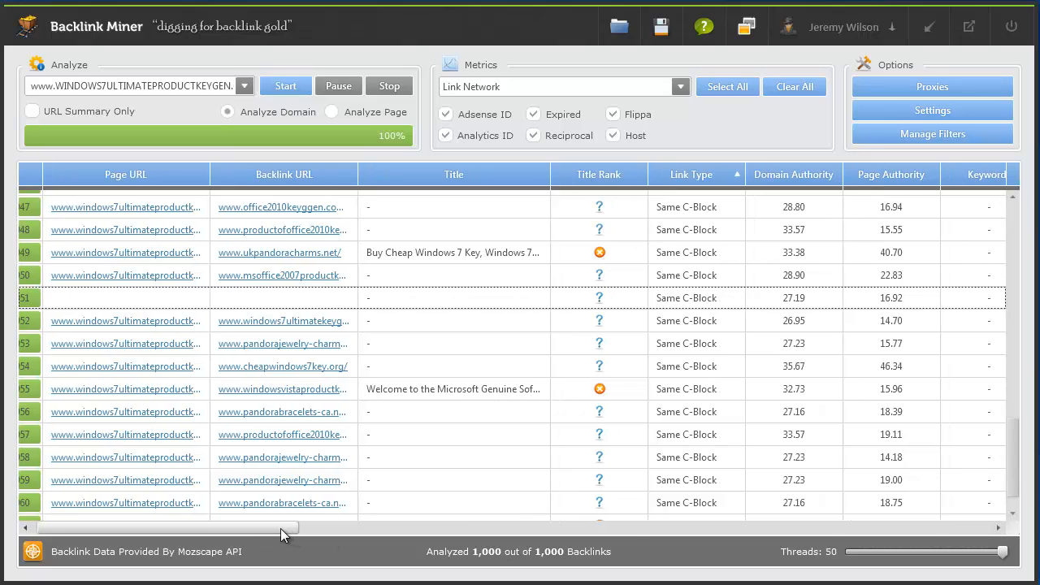
{"action": "left_click_drag", "start_coordinate": [280, 528], "coordinate": [331, 527]}
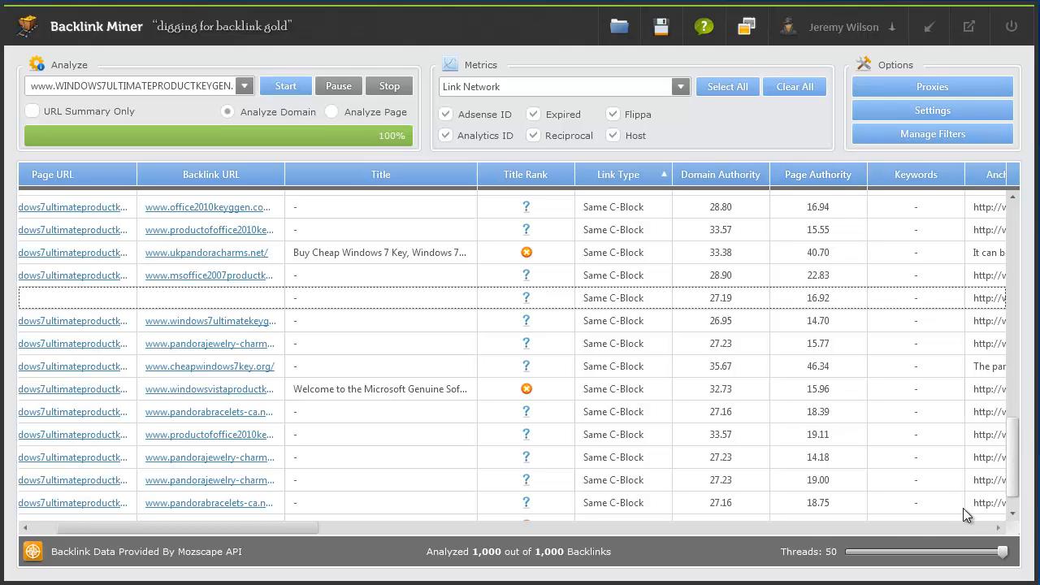
{"action": "left_click", "coordinate": [771, 533]}
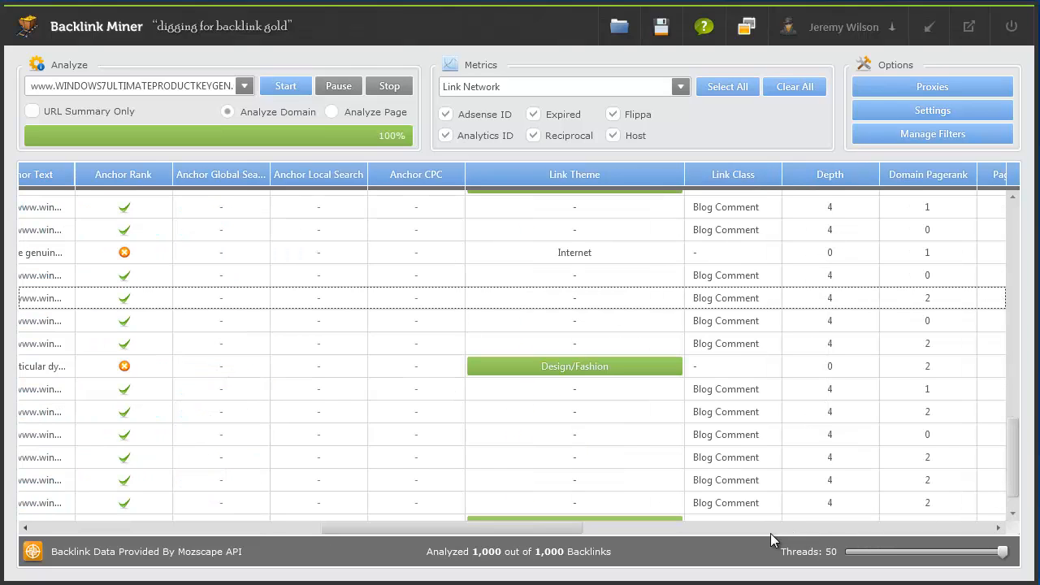
{"action": "left_click", "coordinate": [254, 531]}
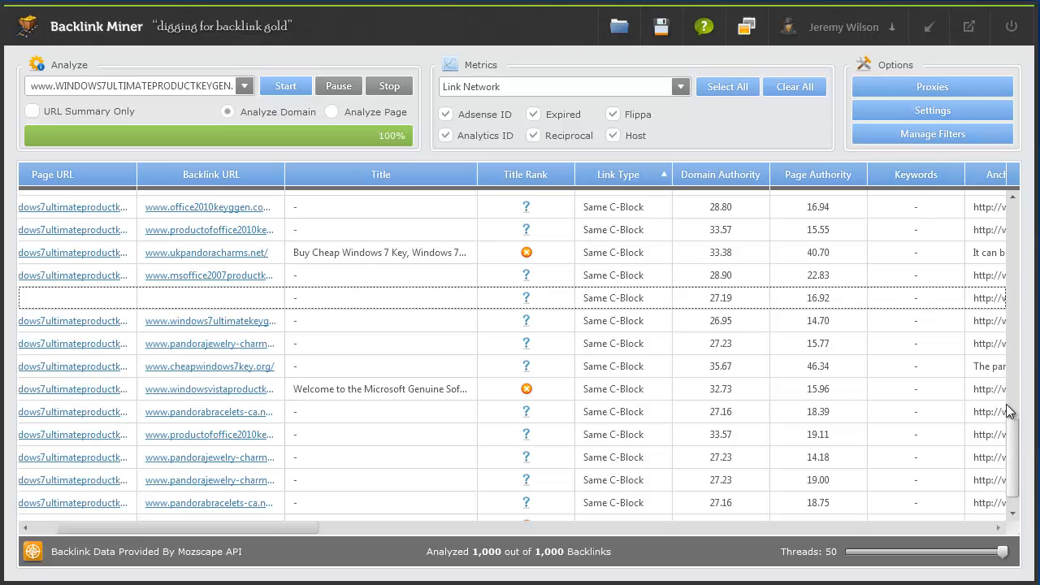
Sort the backlinks by Keywords in descending order and return to the start of the list.
{"action": "left_click_drag", "start_coordinate": [1012, 413], "coordinate": [1029, 179]}
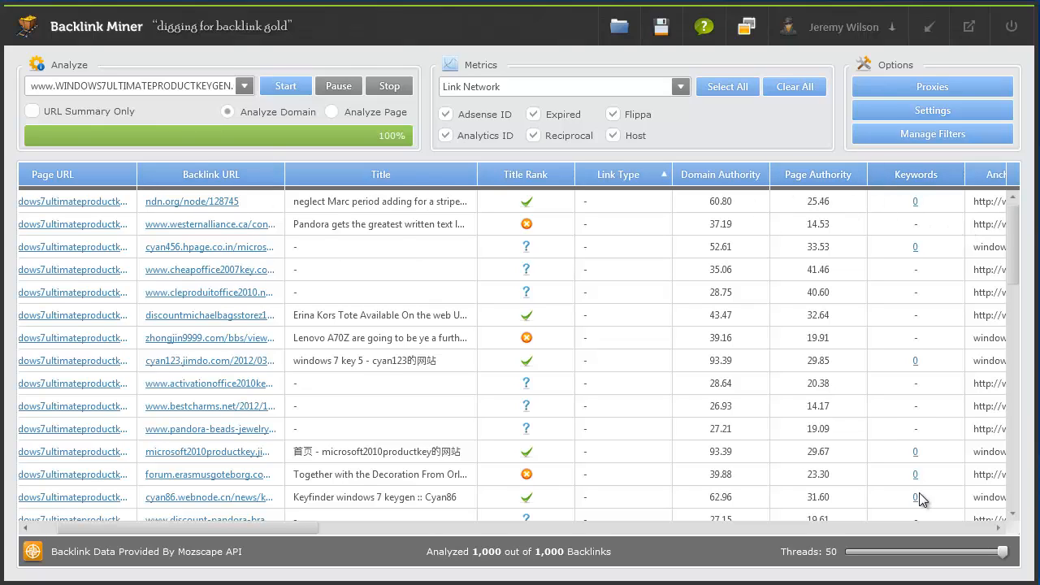
{"action": "left_click", "coordinate": [911, 179]}
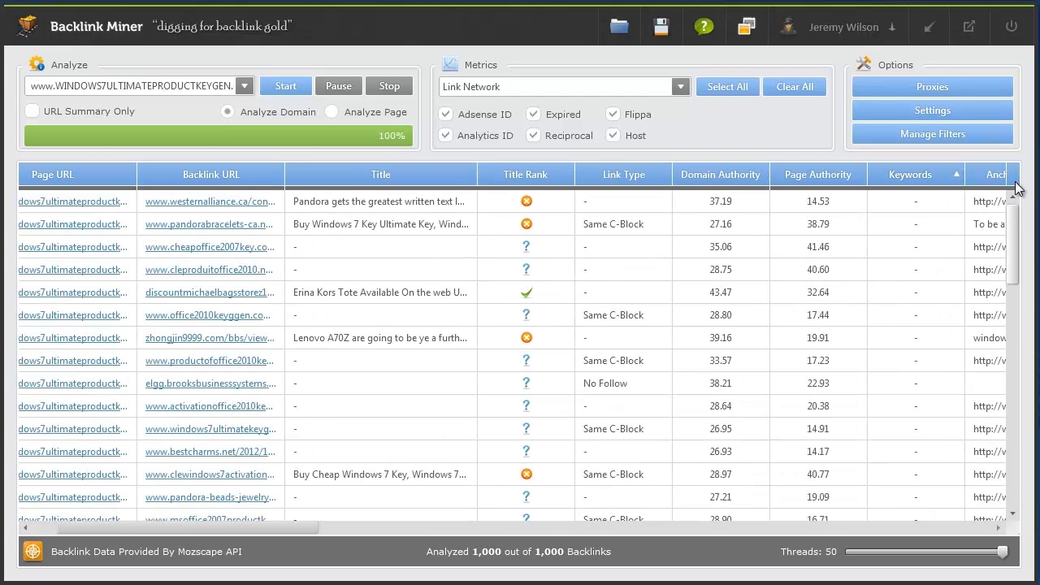
{"action": "left_click", "coordinate": [912, 180]}
{"action": "left_click_drag", "start_coordinate": [1016, 320], "coordinate": [1018, 193]}
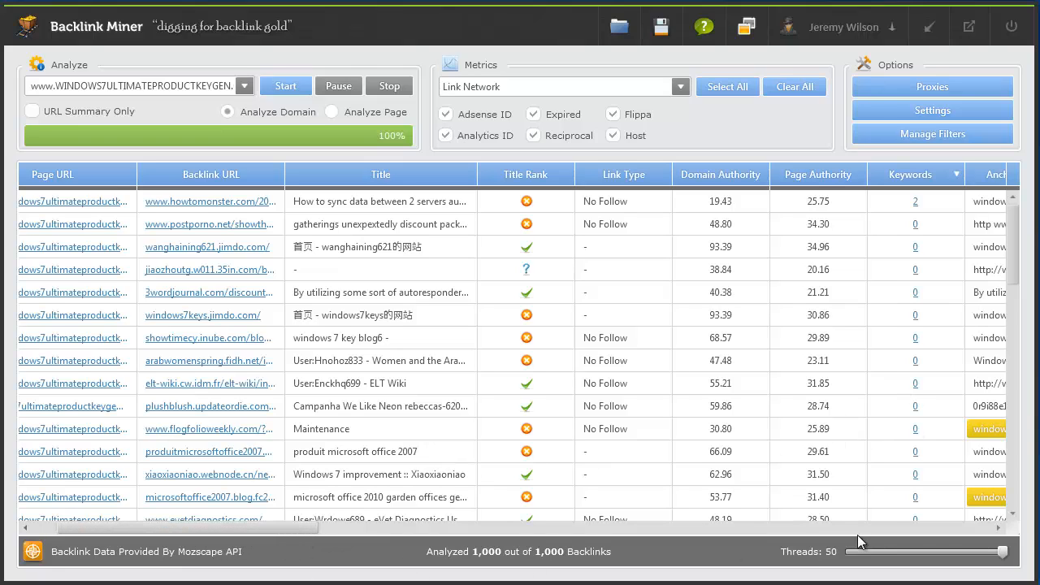
Widen the Anchor Text column so that more of each anchor phrase can be read.
{"action": "left_click_drag", "start_coordinate": [998, 527], "coordinate": [998, 528]}
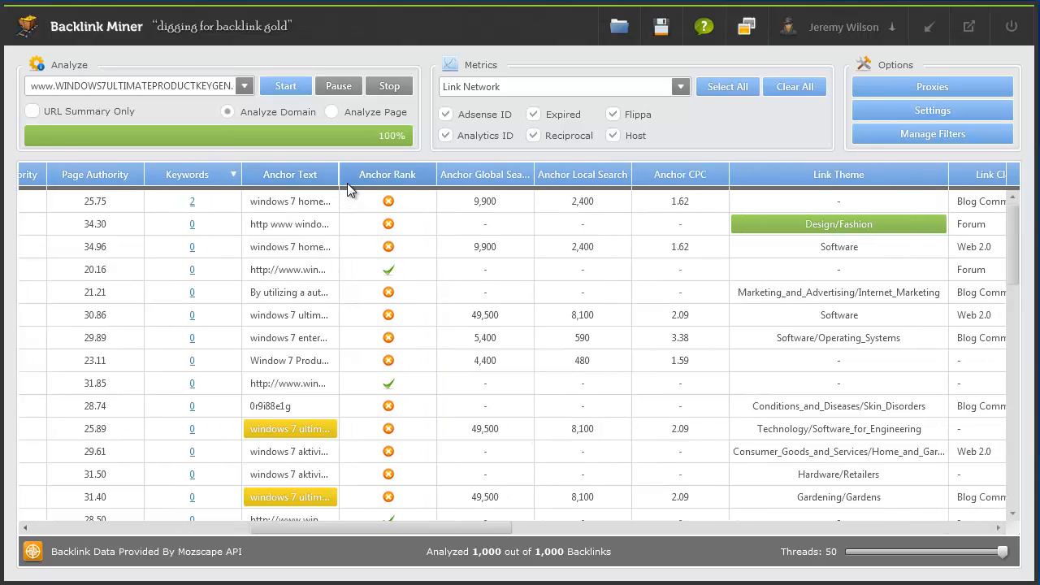
{"action": "left_click_drag", "start_coordinate": [338, 180], "coordinate": [406, 179]}
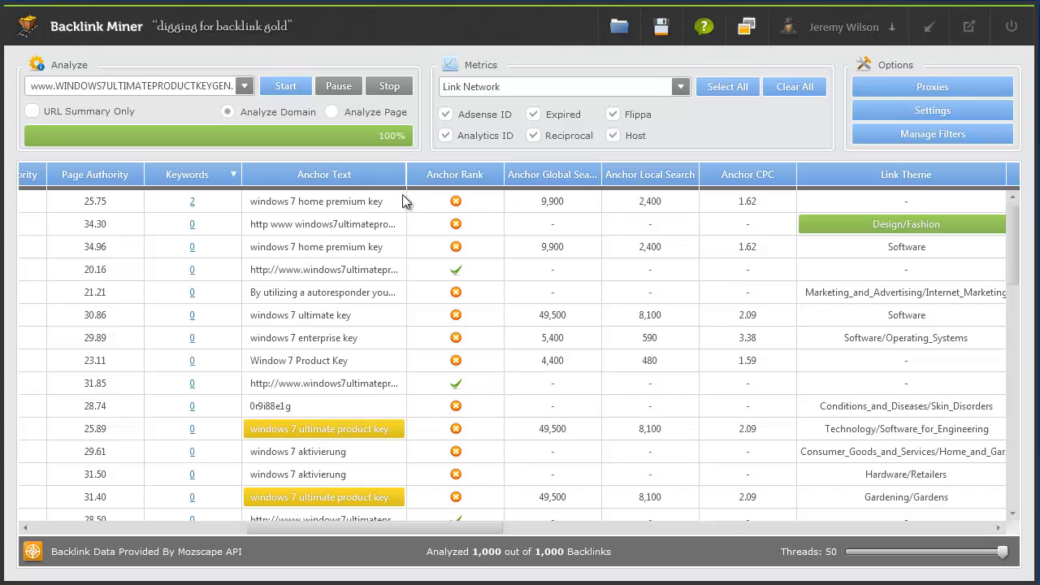
Widen the Anchor Text column slightly and read through the anchor phrases alongside their rank, search and CPC values.
{"action": "left_click_drag", "start_coordinate": [406, 183], "coordinate": [415, 184]}
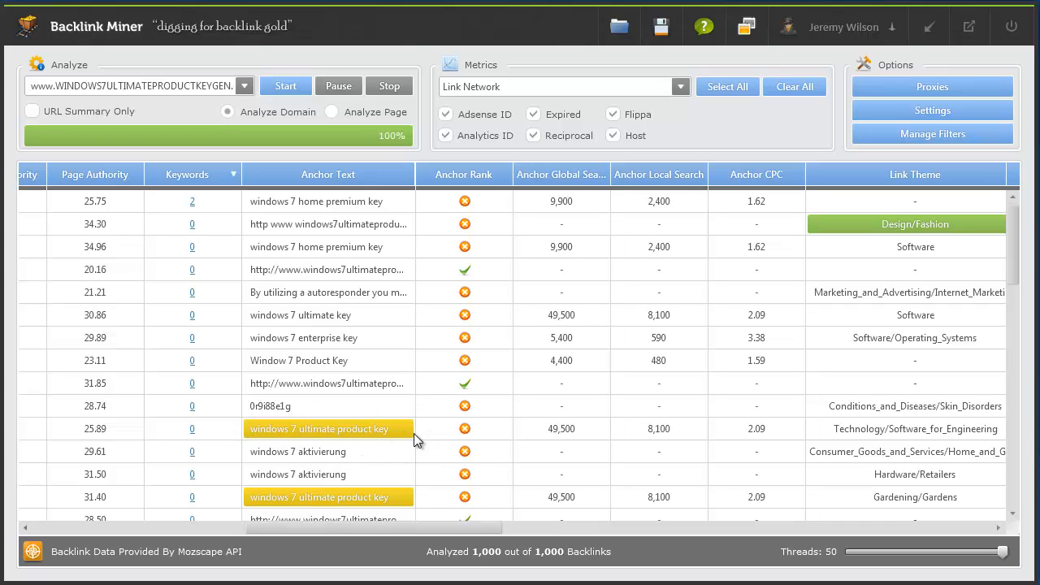
{"action": "scroll", "coordinate": [770, 330], "scroll_direction": "down", "scroll_amount": 6}
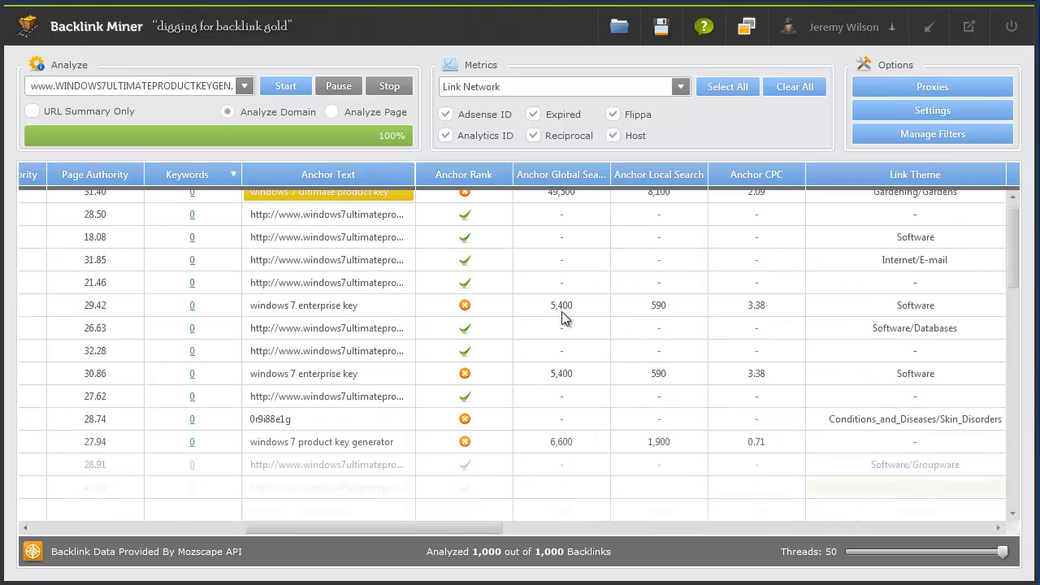
{"action": "scroll", "coordinate": [567, 317], "scroll_direction": "down", "scroll_amount": 4}
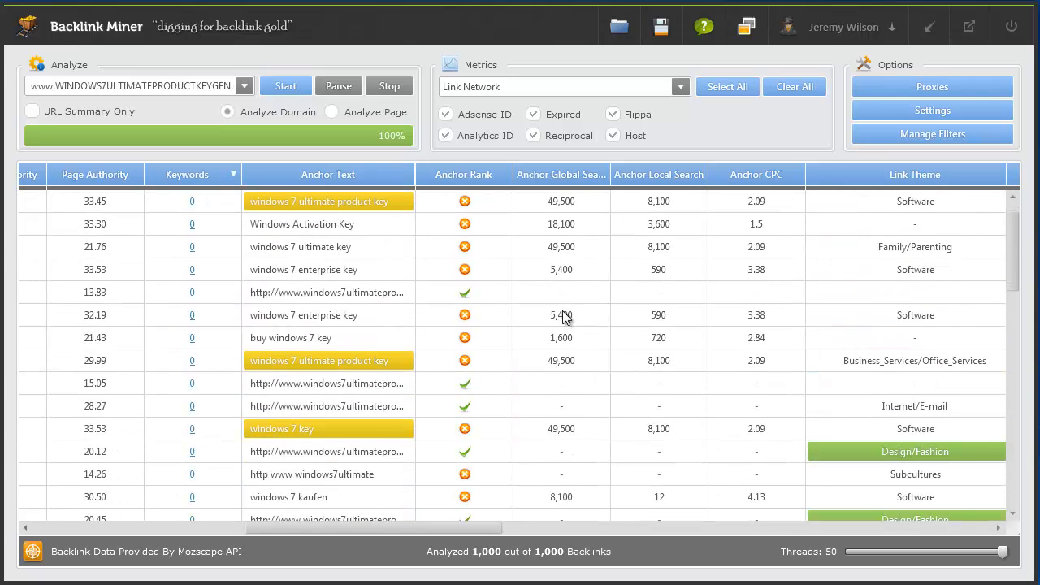
{"action": "scroll", "coordinate": [567, 317], "scroll_direction": "up", "scroll_amount": 1}
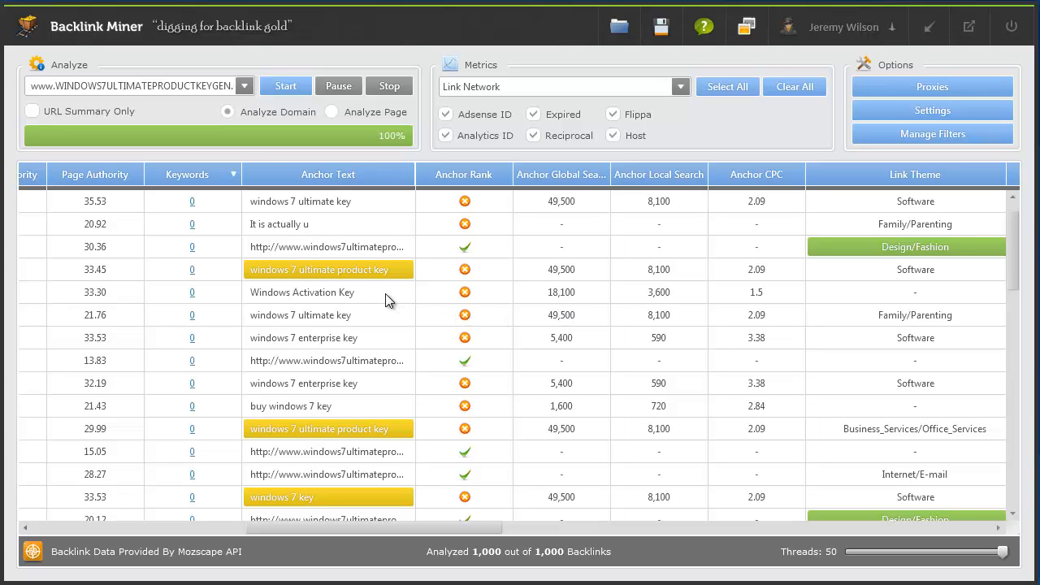
{"action": "scroll", "coordinate": [386, 294], "scroll_direction": "down", "scroll_amount": 4}
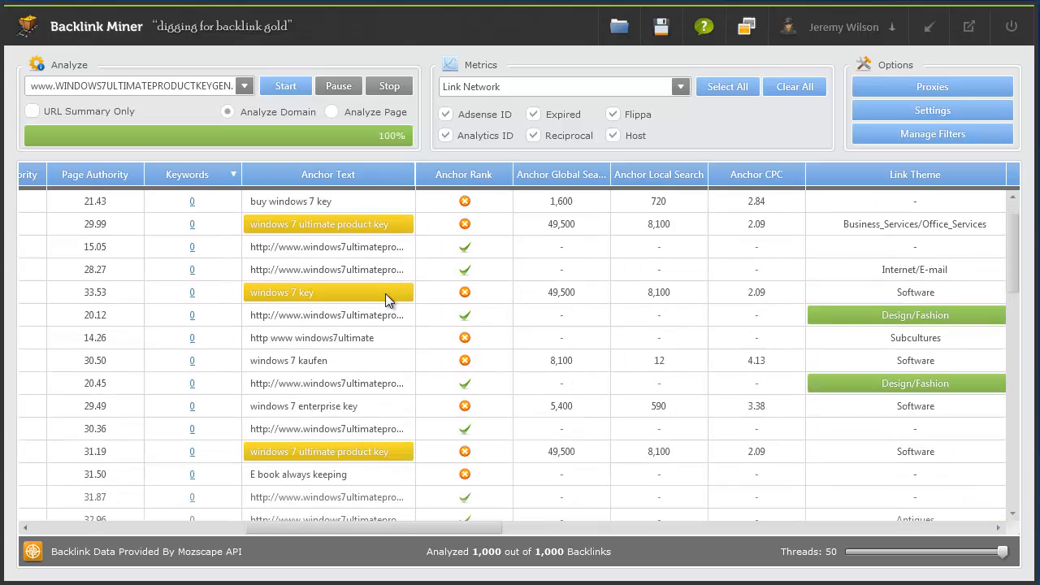
{"action": "scroll", "coordinate": [385, 296], "scroll_direction": "down", "scroll_amount": 1}
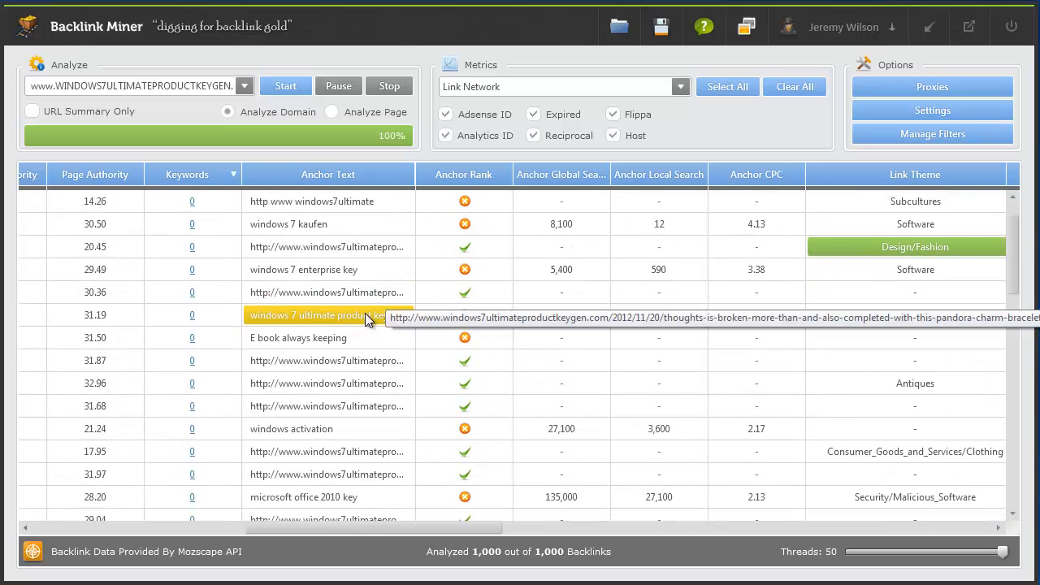
Sort the backlinks by Anchor Text in ascending order and examine the "windows 7 ultimate product key" anchors near the end of the list.
{"action": "left_click", "coordinate": [372, 177]}
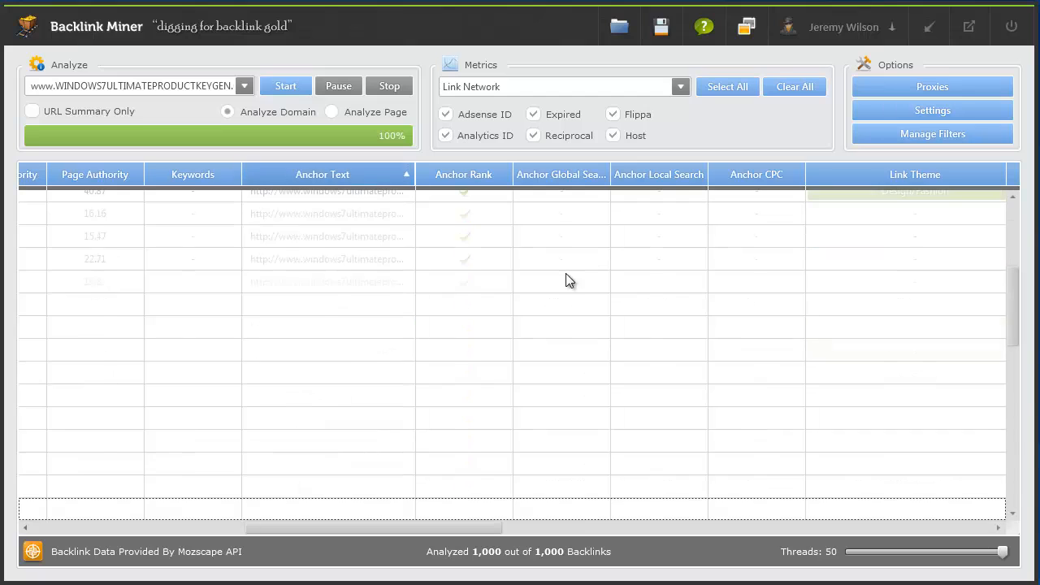
{"action": "left_click_drag", "start_coordinate": [1014, 319], "coordinate": [1002, 245]}
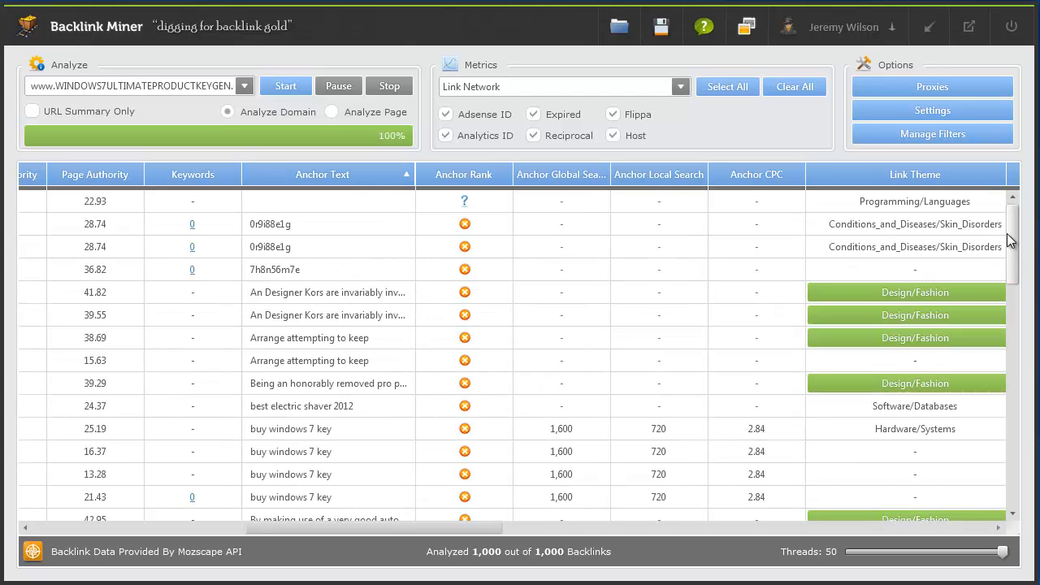
{"action": "left_click_drag", "start_coordinate": [1014, 236], "coordinate": [1014, 441]}
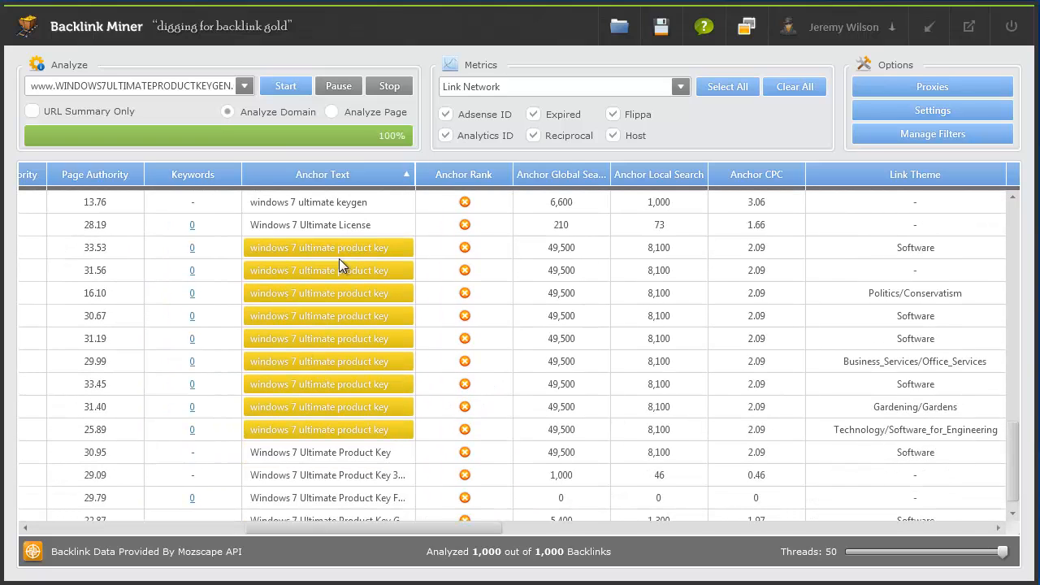
{"action": "scroll", "coordinate": [349, 352], "scroll_direction": "down", "scroll_amount": 2}
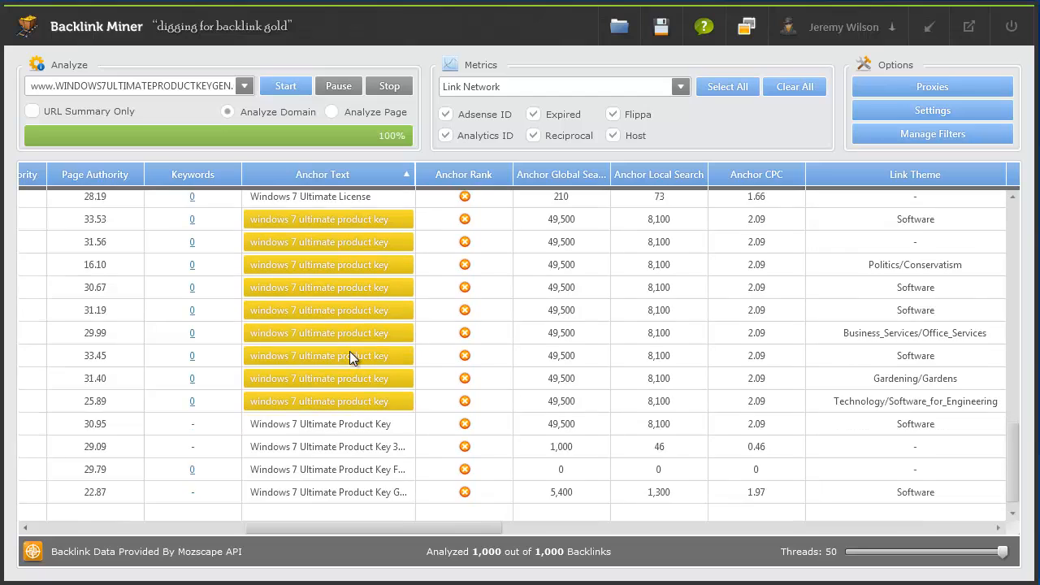
{"action": "scroll", "coordinate": [349, 351], "scroll_direction": "up", "scroll_amount": 3}
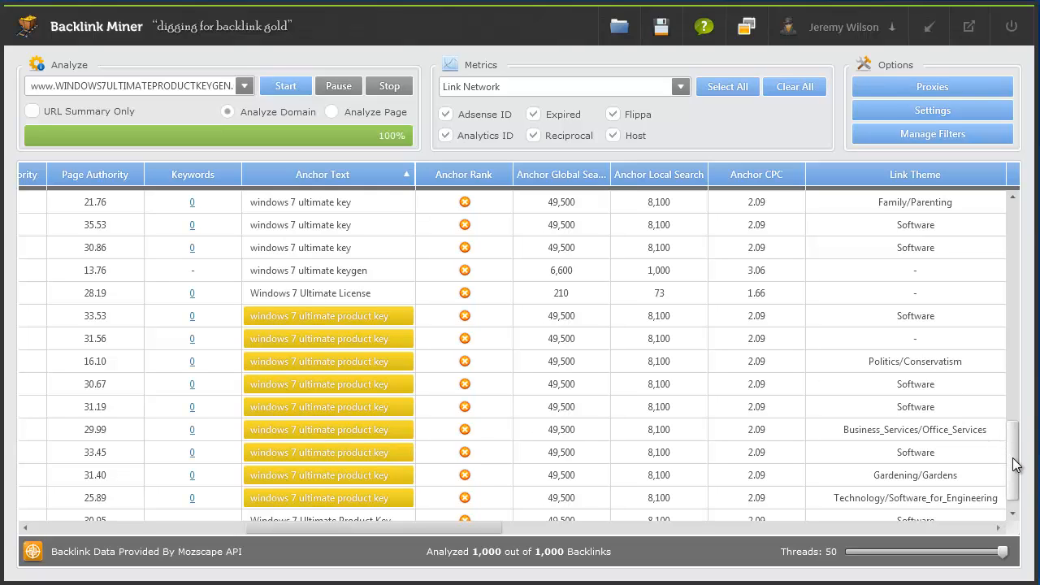
Examine the URLs, titles, link types and authority values of the first backlinks in the anchor-sorted list, including the "0r9i88e1g" anchors.
{"action": "left_click_drag", "start_coordinate": [1016, 453], "coordinate": [1012, 204]}
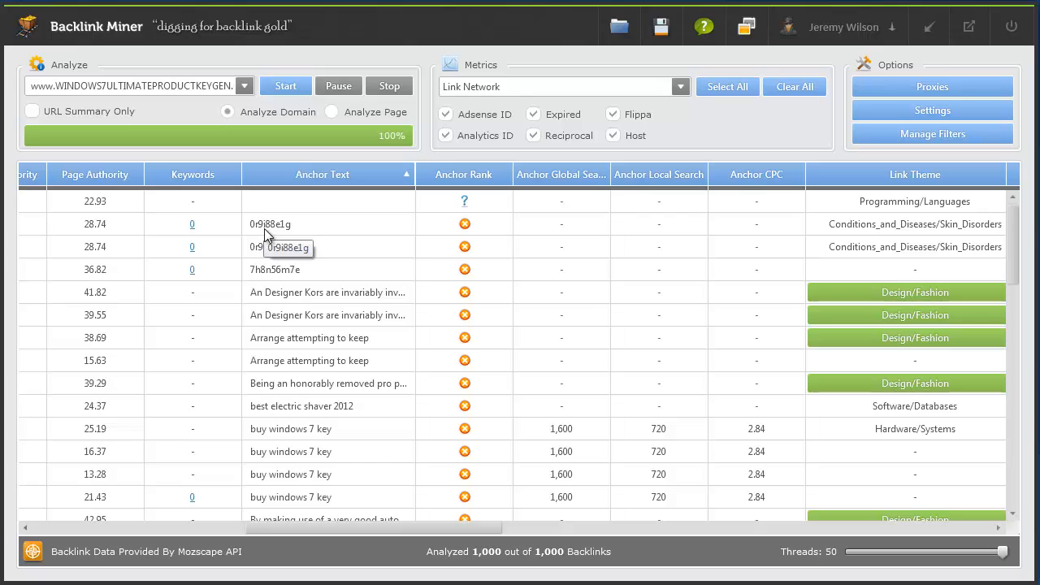
{"action": "left_click", "coordinate": [28, 530]}
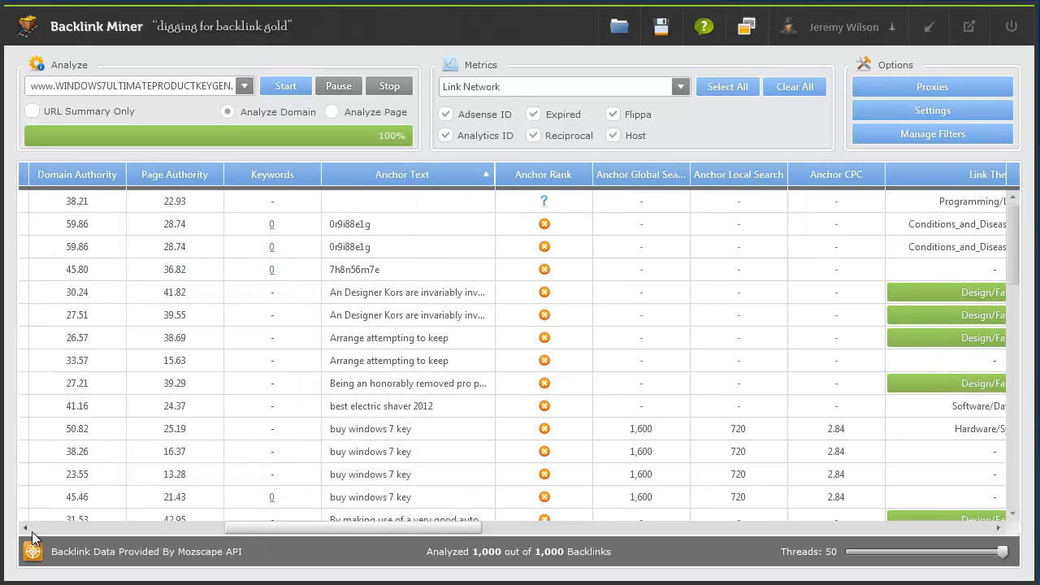
{"action": "left_click", "coordinate": [28, 533]}
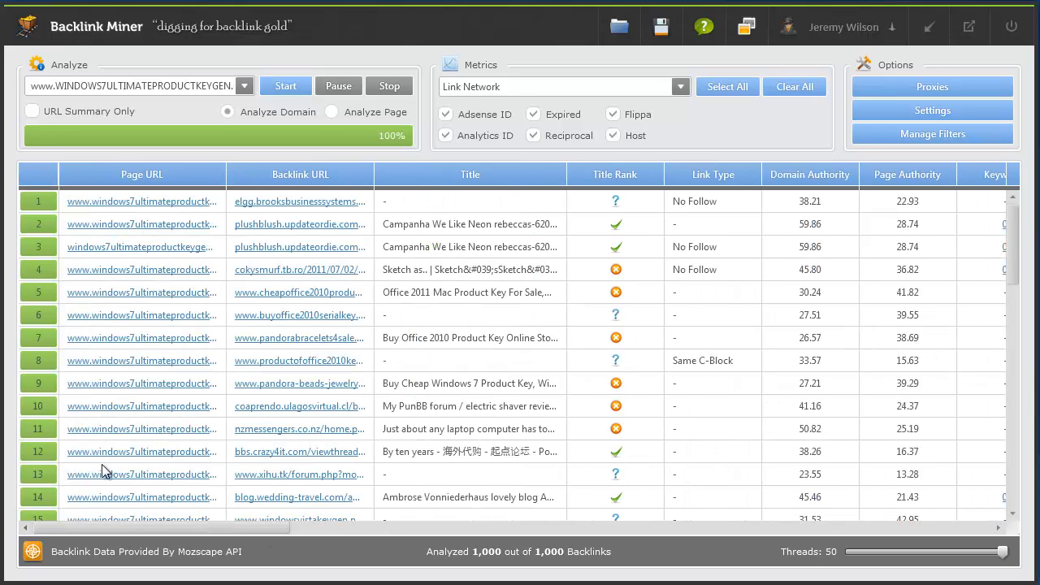
{"action": "left_click_drag", "start_coordinate": [225, 528], "coordinate": [445, 530]}
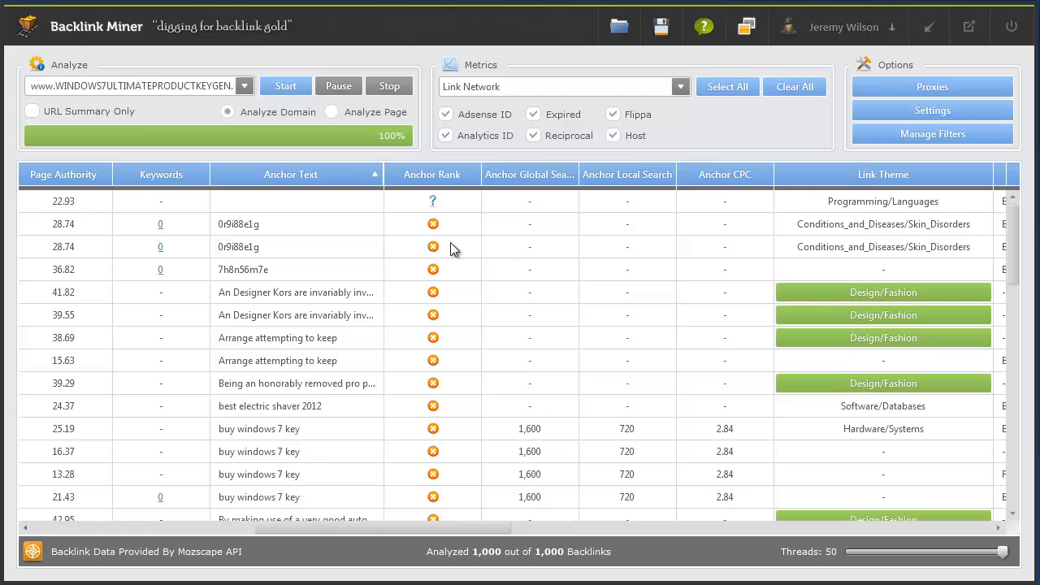
Sort the backlinks by Anchor Rank in ascending order and widen the Anchor Text column further to read the URL anchors.
{"action": "scroll", "coordinate": [451, 252], "scroll_direction": "down", "scroll_amount": 3}
{"action": "left_click", "coordinate": [441, 167]}
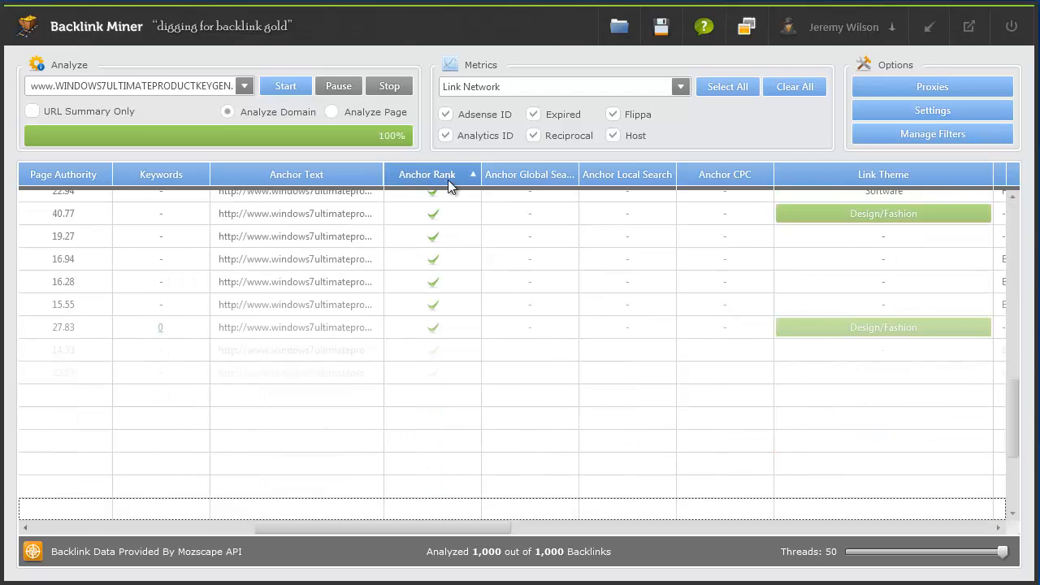
{"action": "left_click_drag", "start_coordinate": [380, 172], "coordinate": [451, 171]}
Examine the backlinks with a check-marked Anchor Rank, reading up the list to where the unranked anchors end.
{"action": "scroll", "coordinate": [476, 323], "scroll_direction": "down", "scroll_amount": 10}
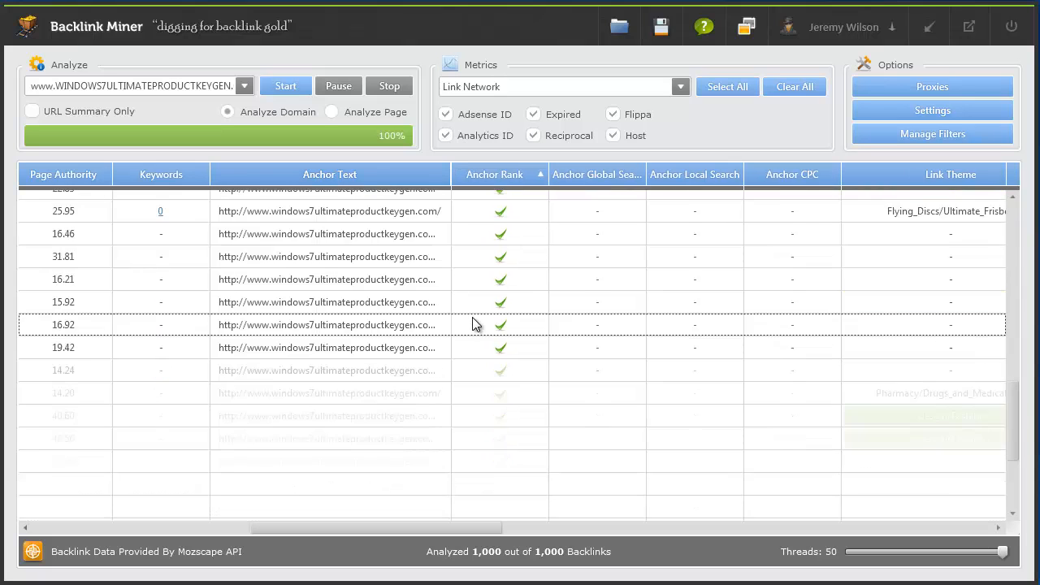
{"action": "scroll", "coordinate": [473, 324], "scroll_direction": "down", "scroll_amount": 7}
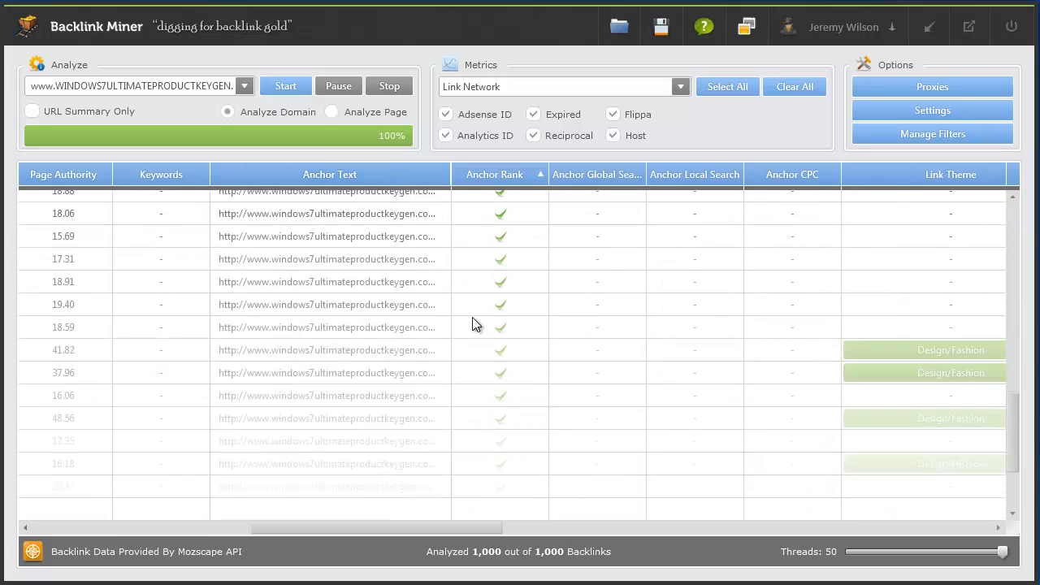
{"action": "scroll", "coordinate": [473, 325], "scroll_direction": "down", "scroll_amount": 7}
{"action": "left_click_drag", "start_coordinate": [1015, 447], "coordinate": [1021, 490]}
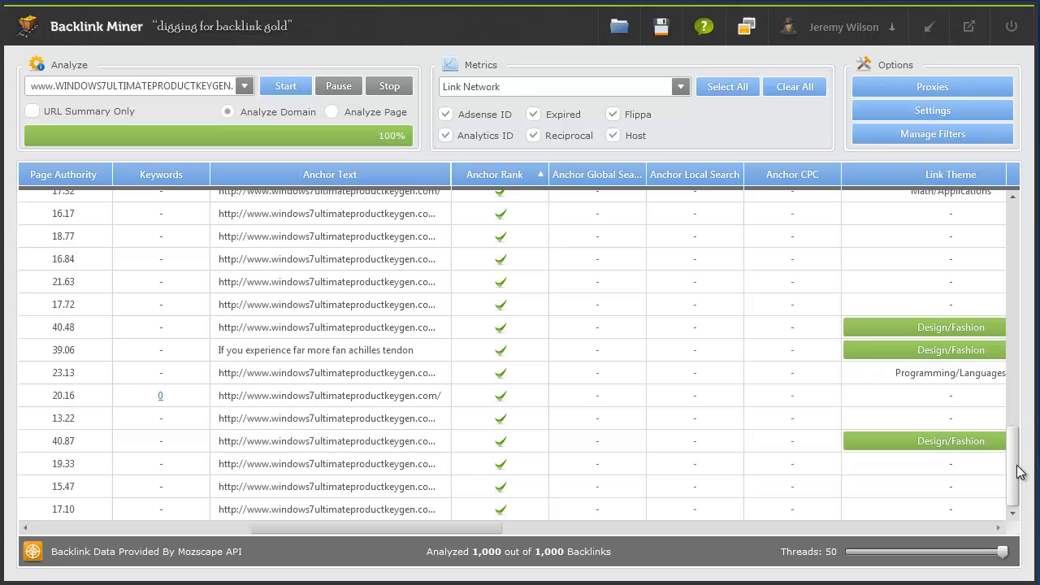
{"action": "left_click_drag", "start_coordinate": [1020, 473], "coordinate": [1020, 434]}
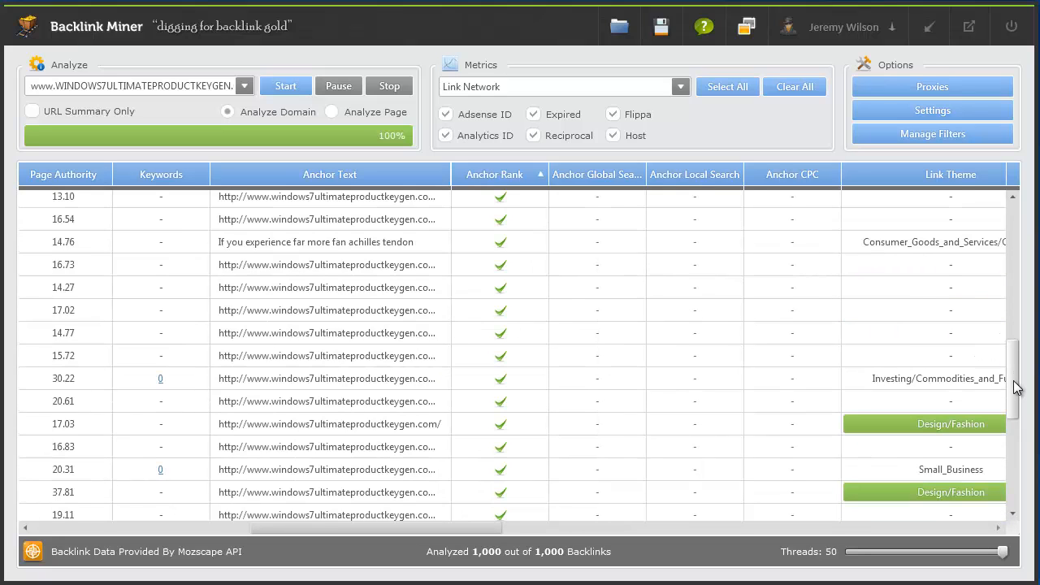
{"action": "left_click_drag", "start_coordinate": [1014, 388], "coordinate": [1013, 303]}
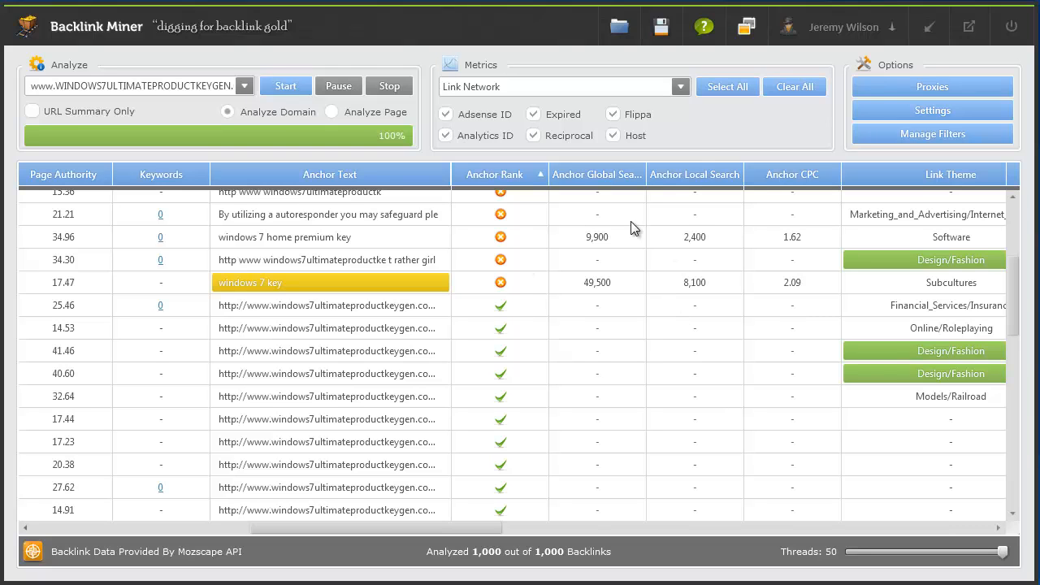
Bring the Link Theme column into view and sort the backlinks by it in ascending order.
{"action": "left_click", "coordinate": [998, 527]}
{"action": "left_click_drag", "start_coordinate": [999, 530], "coordinate": [999, 530]}
{"action": "left_click", "coordinate": [607, 184]}
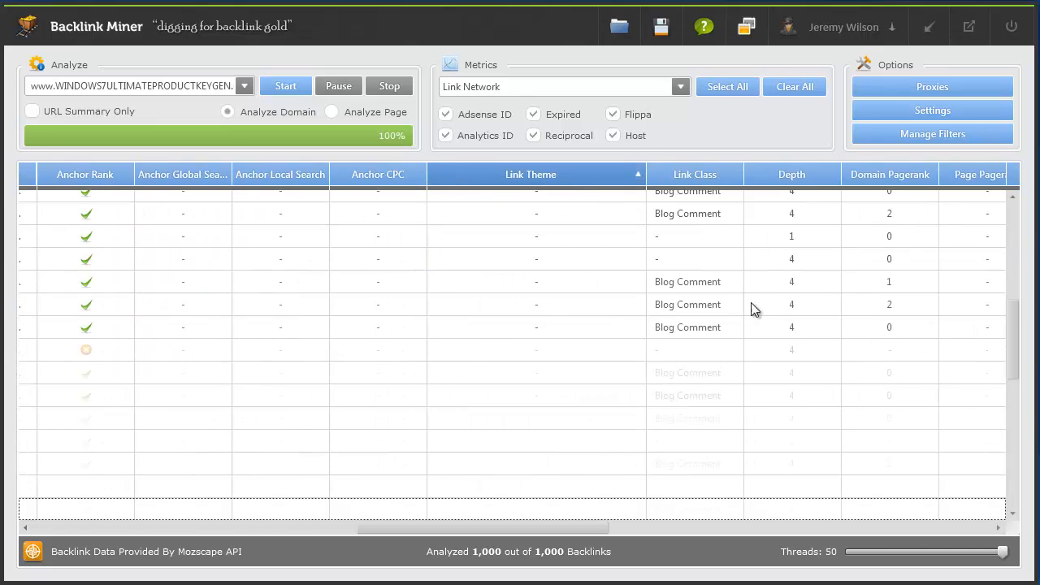
Examine the backlinks without a link theme, comparing their URLs and link types with their link class, depth and pagerank.
{"action": "left_click_drag", "start_coordinate": [1014, 375], "coordinate": [1015, 507]}
{"action": "left_click_drag", "start_coordinate": [1014, 470], "coordinate": [1010, 305]}
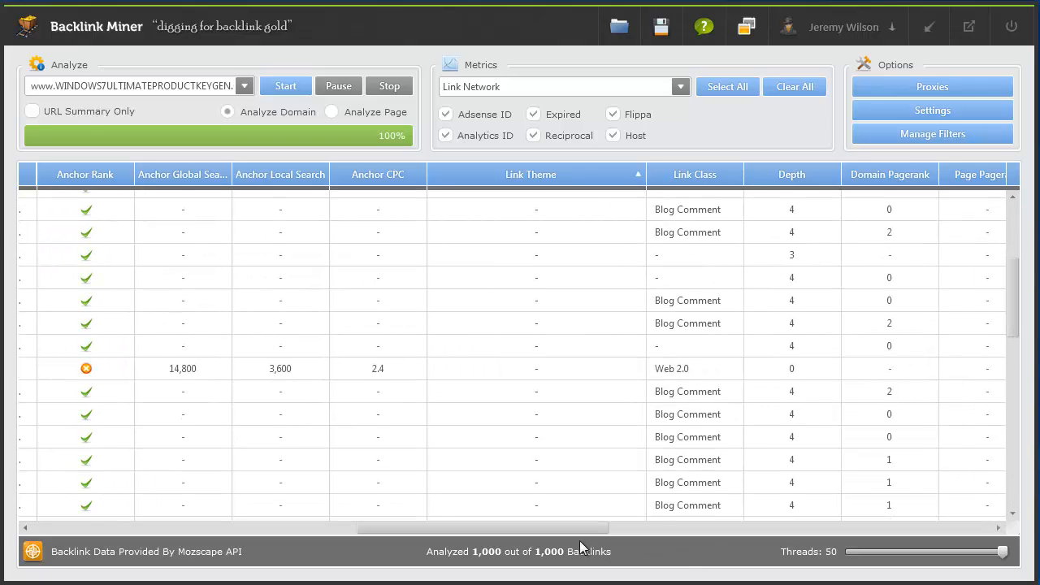
{"action": "left_click_drag", "start_coordinate": [556, 528], "coordinate": [195, 529]}
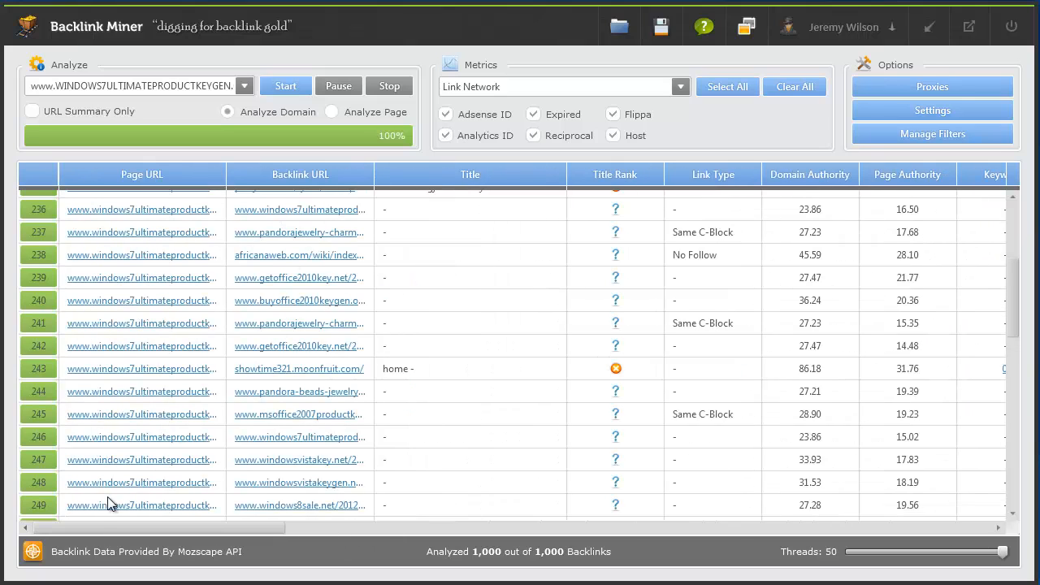
{"action": "left_click_drag", "start_coordinate": [109, 528], "coordinate": [501, 535]}
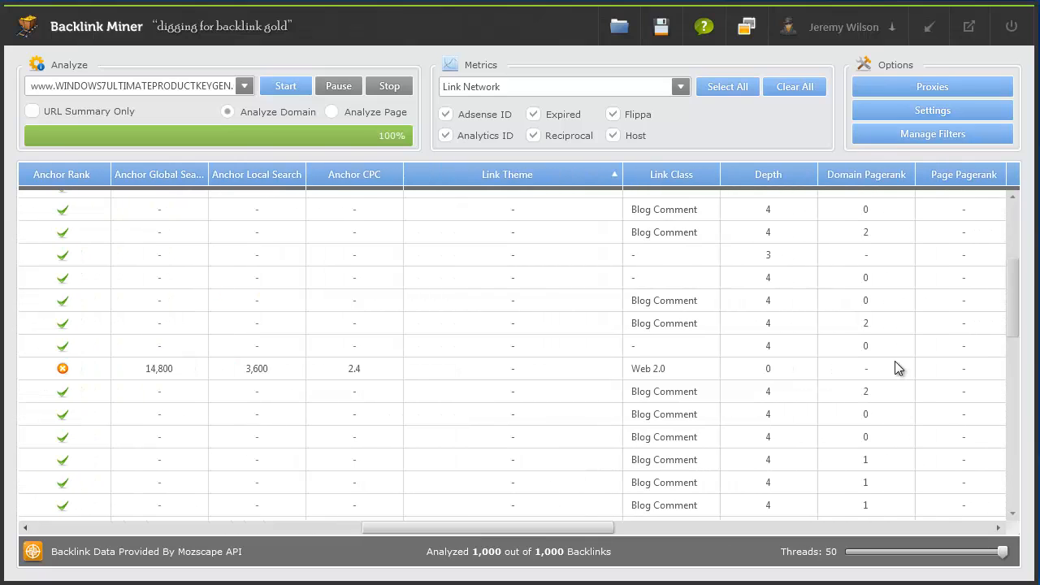
Examine the themed backlinks from Consumer_Goods_and_Services through Design/Fashion to Internet/Web_Design_and_Development, comparing link class, depth and pagerank.
{"action": "left_click", "coordinate": [1015, 376]}
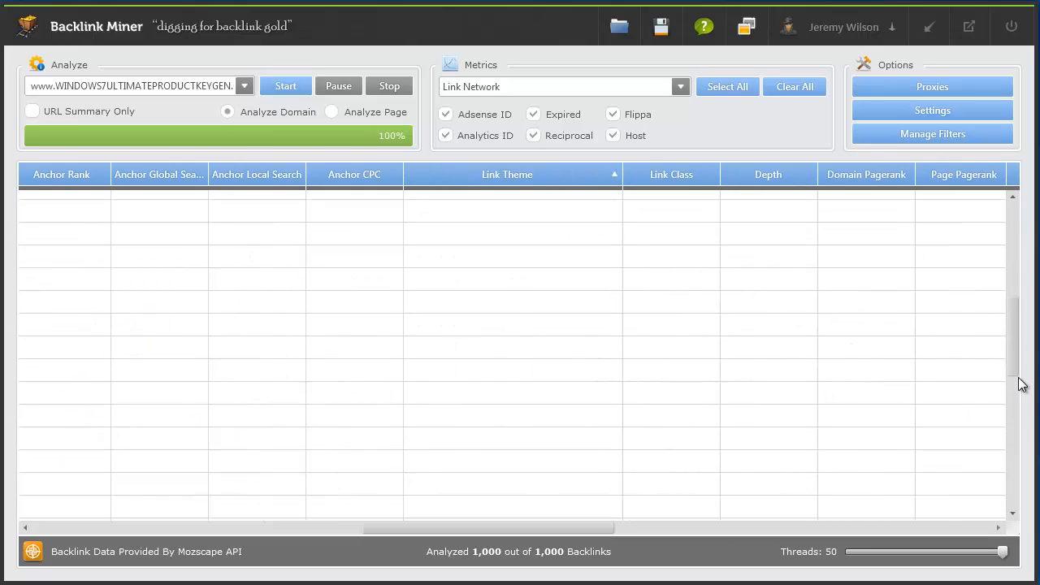
{"action": "left_click_drag", "start_coordinate": [1013, 365], "coordinate": [1014, 457]}
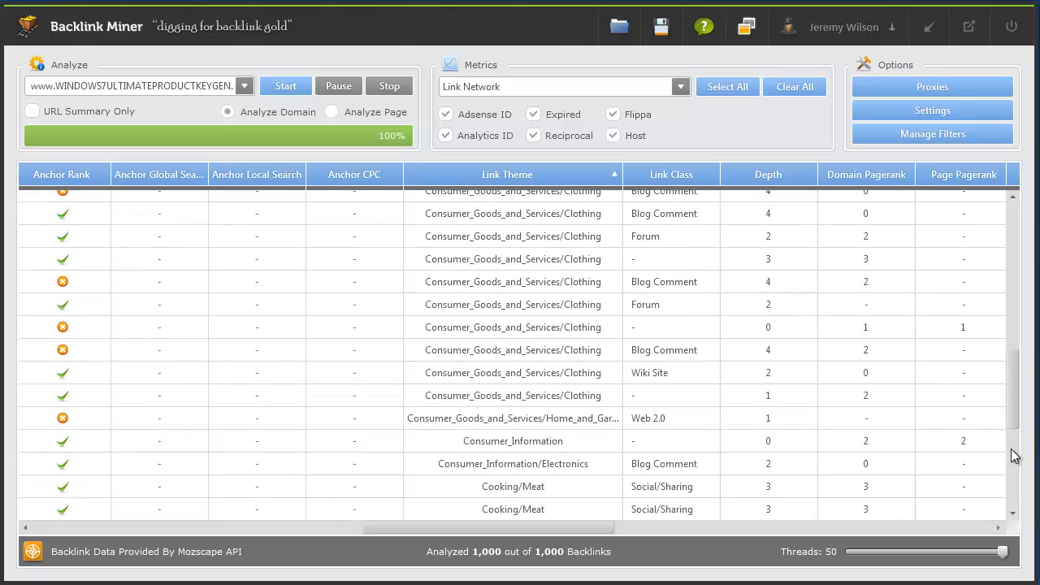
{"action": "scroll", "coordinate": [1015, 456], "scroll_direction": "down", "scroll_amount": 1}
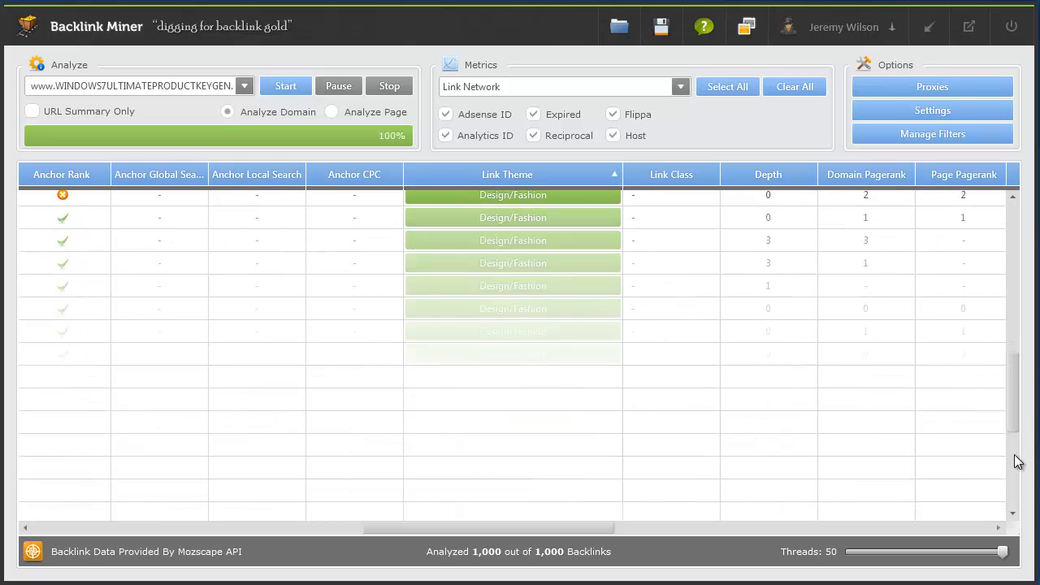
{"action": "scroll", "coordinate": [1016, 460], "scroll_direction": "down", "scroll_amount": 1}
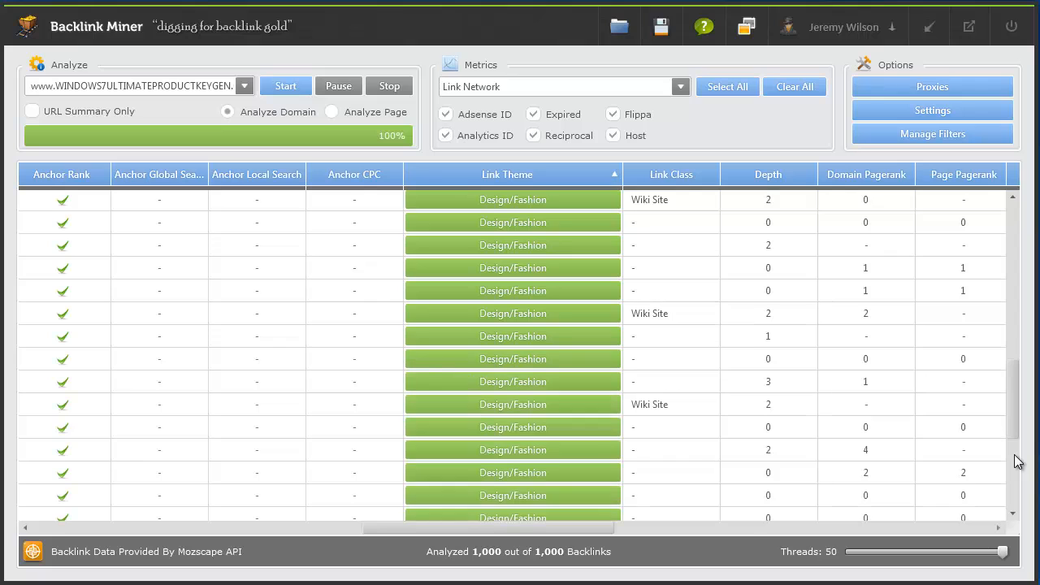
{"action": "scroll", "coordinate": [1016, 460], "scroll_direction": "down", "scroll_amount": 1}
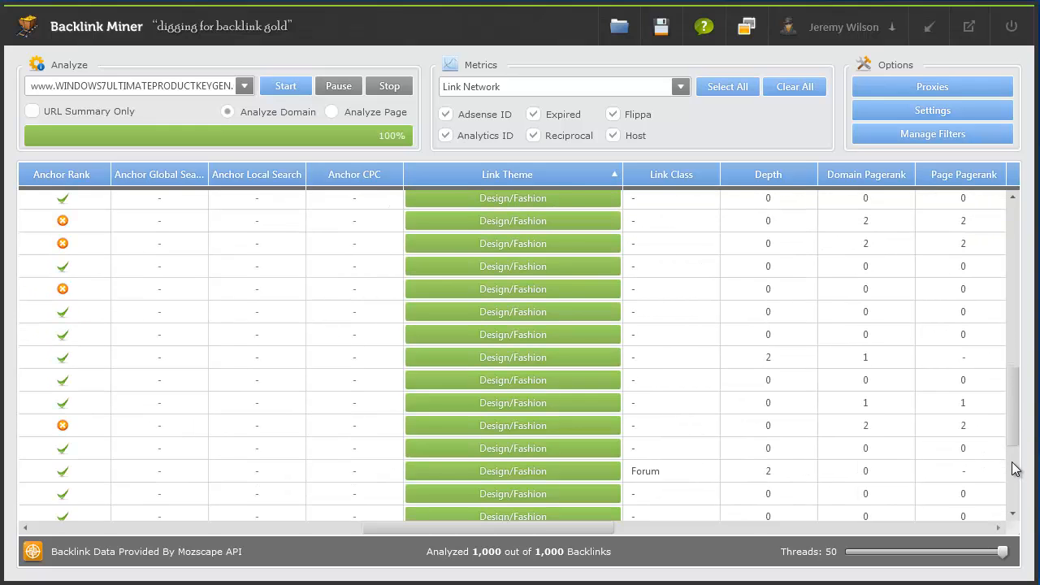
{"action": "scroll", "coordinate": [1015, 470], "scroll_direction": "down", "scroll_amount": 1}
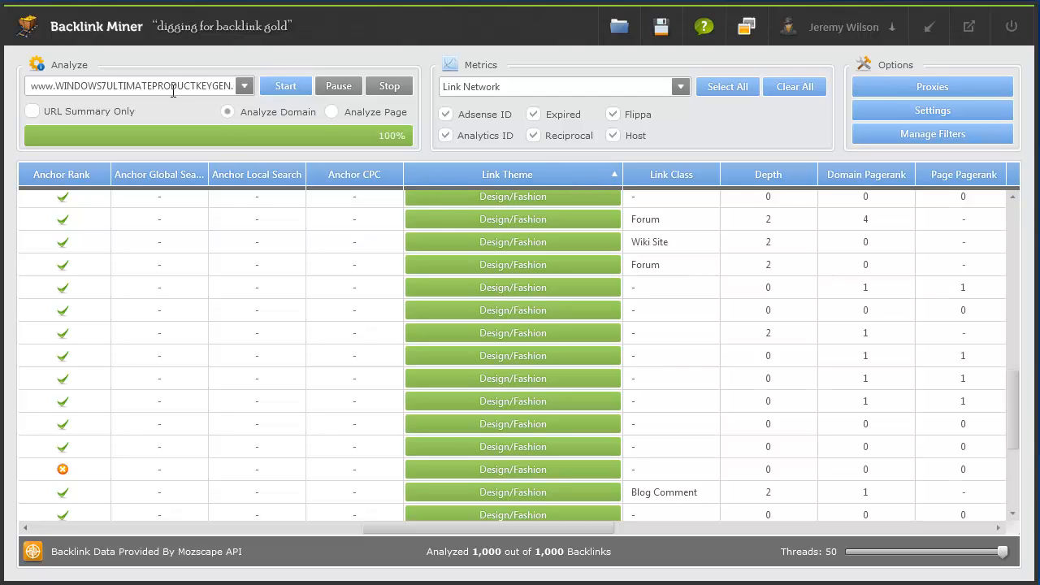
{"action": "scroll", "coordinate": [513, 402], "scroll_direction": "down", "scroll_amount": 3}
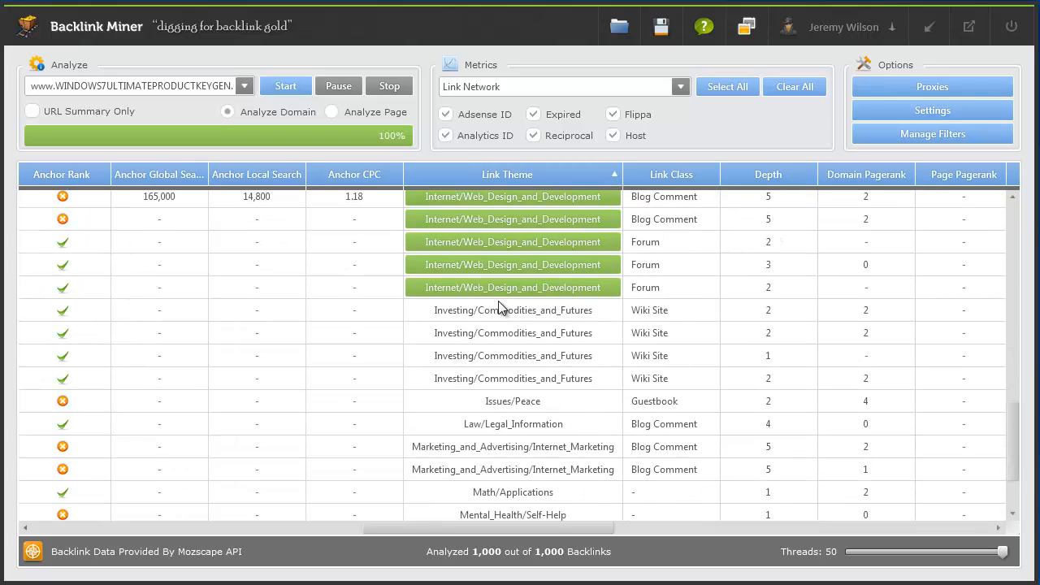
Compare the highlighted Internet/Web_Design_and_Development and Design/Fashion themes with the neighbouring Hardware themes.
{"action": "scroll", "coordinate": [500, 308], "scroll_direction": "up", "scroll_amount": 3}
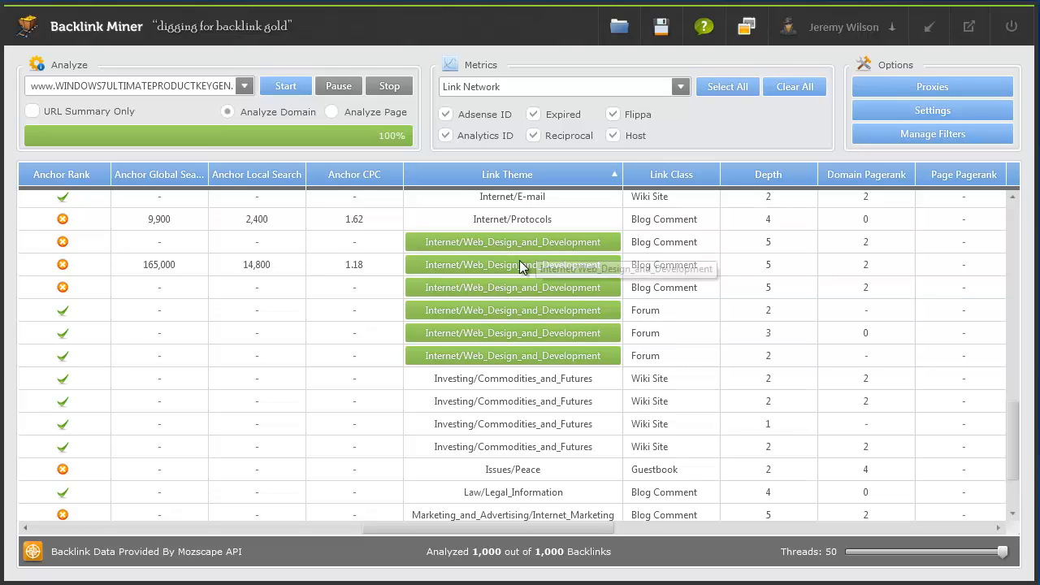
{"action": "scroll", "coordinate": [527, 296], "scroll_direction": "up", "scroll_amount": 4}
{"action": "scroll", "coordinate": [524, 299], "scroll_direction": "up", "scroll_amount": 5}
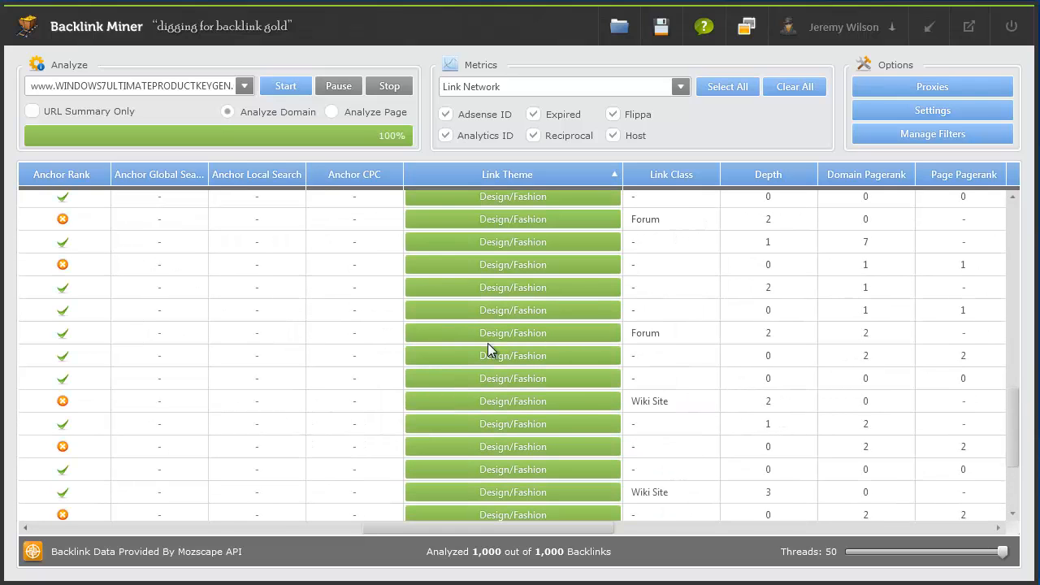
{"action": "scroll", "coordinate": [488, 343], "scroll_direction": "down", "scroll_amount": 3}
{"action": "scroll", "coordinate": [488, 344], "scroll_direction": "down", "scroll_amount": 5}
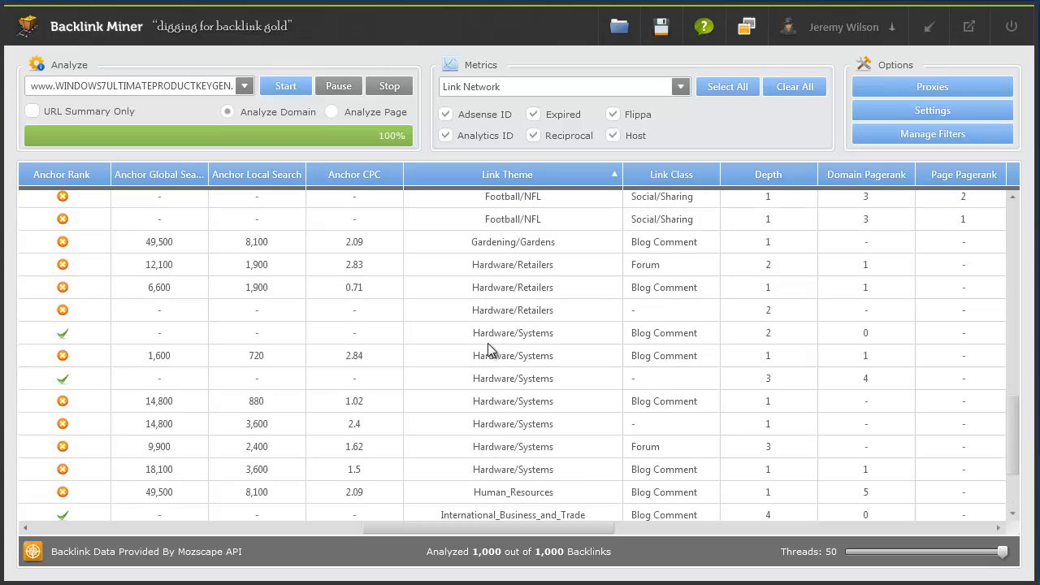
Widen the Backlink URL column so the URLs of the Internet/Web_Design_and_Development and Investing/Commodities_and_Futures backlinks are easier to read.
{"action": "scroll", "coordinate": [487, 343], "scroll_direction": "down", "scroll_amount": 3}
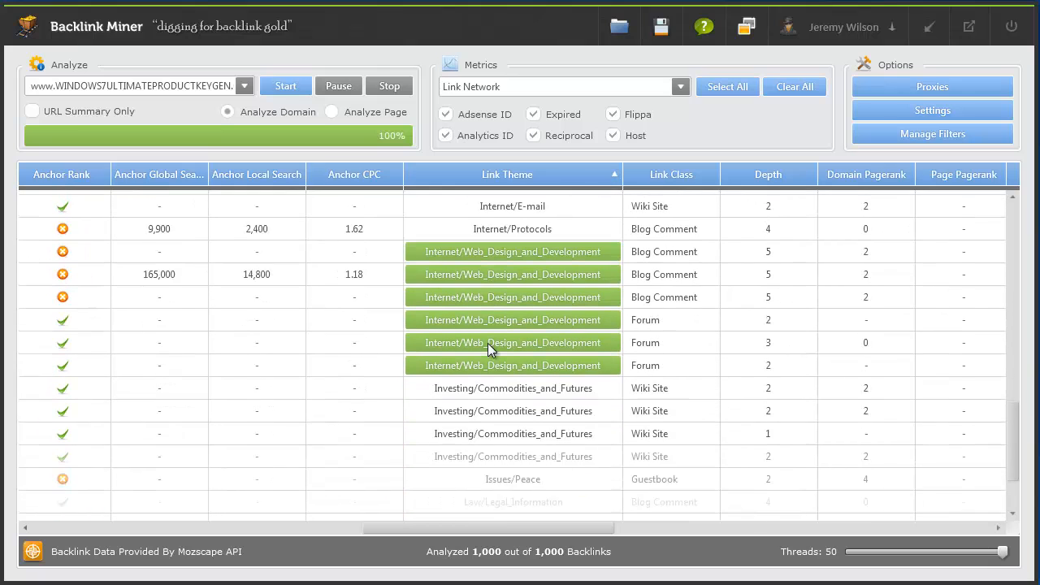
{"action": "scroll", "coordinate": [488, 343], "scroll_direction": "up", "scroll_amount": 1}
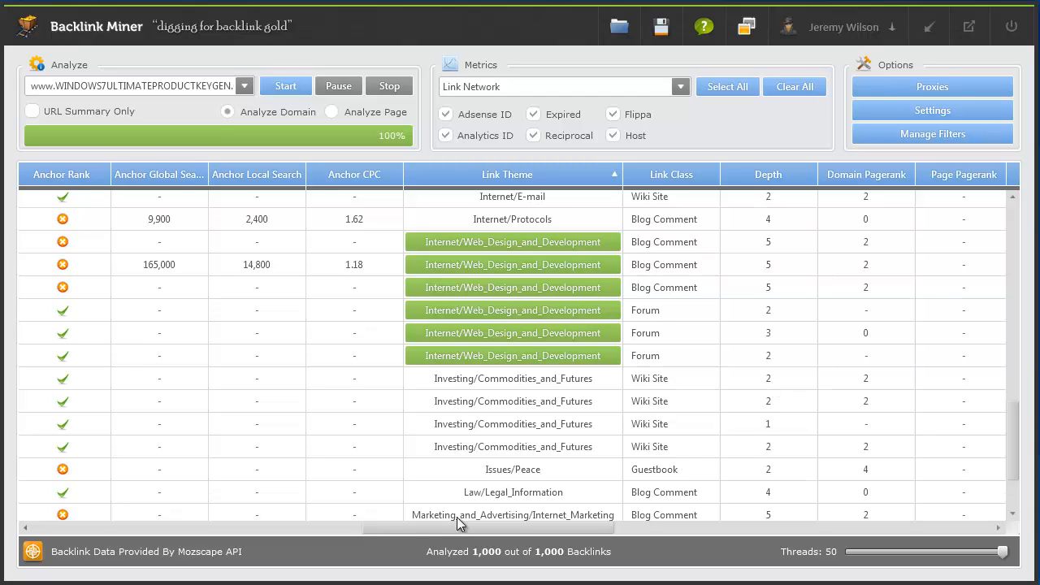
{"action": "left_click_drag", "start_coordinate": [414, 527], "coordinate": [110, 509]}
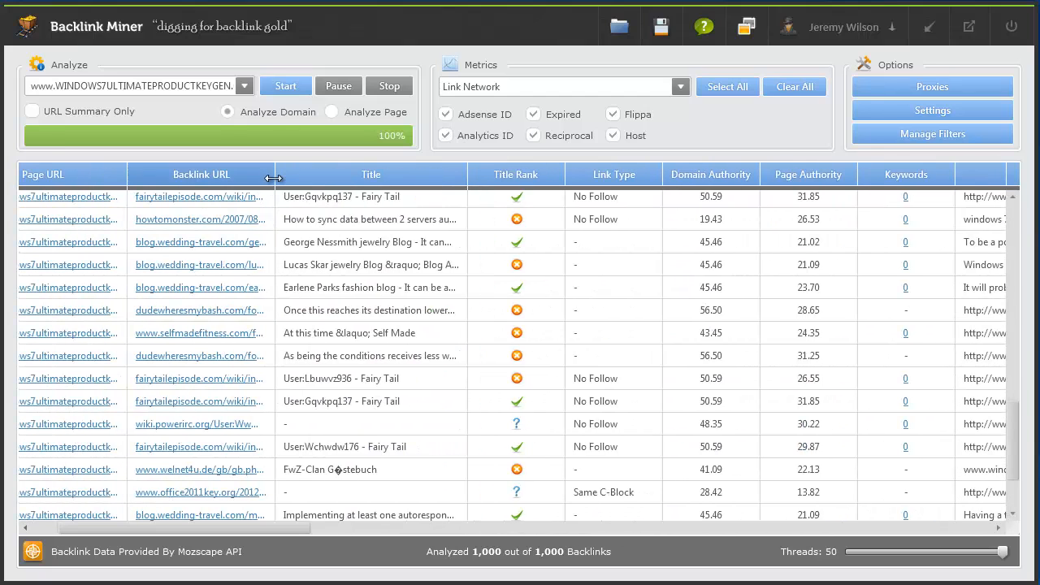
{"action": "left_click_drag", "start_coordinate": [275, 174], "coordinate": [447, 168]}
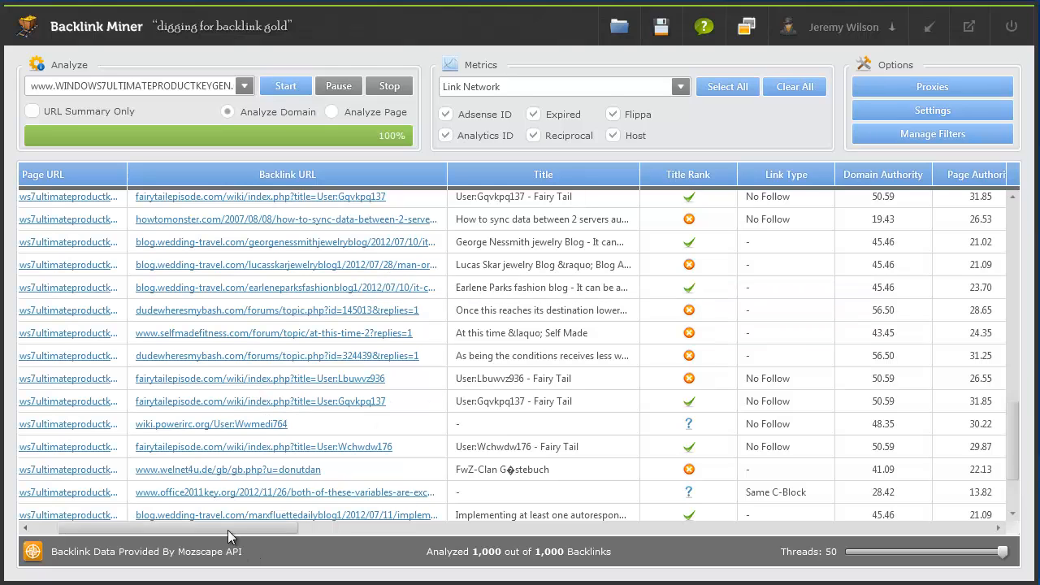
Examine the Outbound Links, Location, Spam On Page and Spam Phrase columns across the backlinks sorted by link theme.
{"action": "left_click_drag", "start_coordinate": [226, 529], "coordinate": [626, 509]}
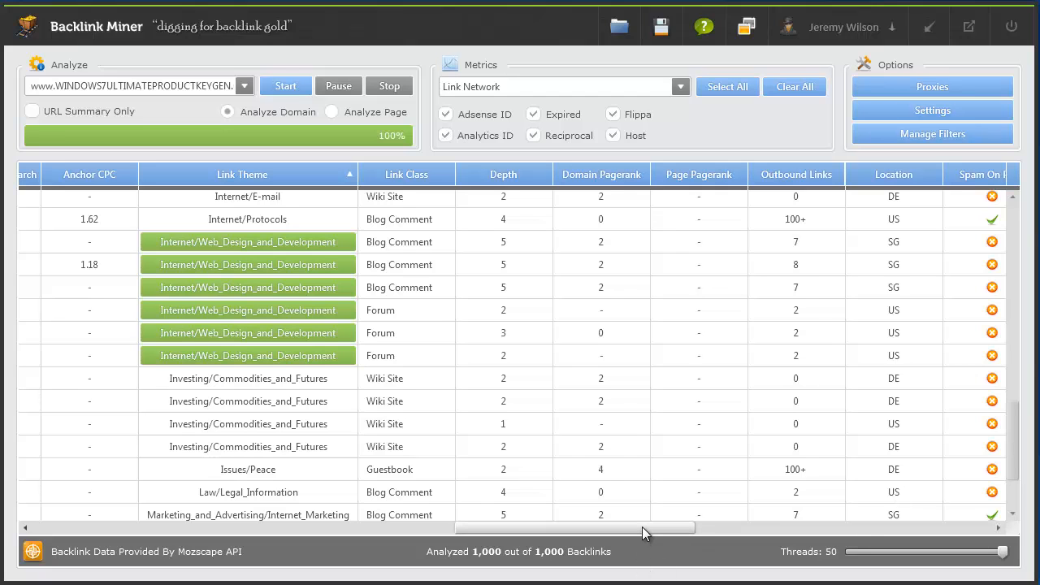
{"action": "left_click_drag", "start_coordinate": [645, 527], "coordinate": [740, 533]}
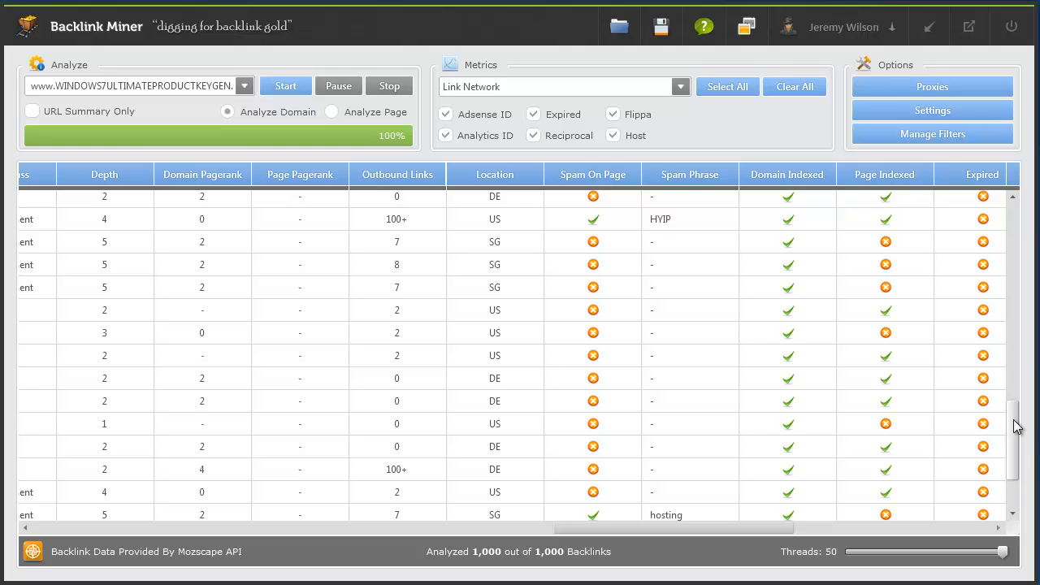
{"action": "left_click_drag", "start_coordinate": [1016, 426], "coordinate": [1015, 391]}
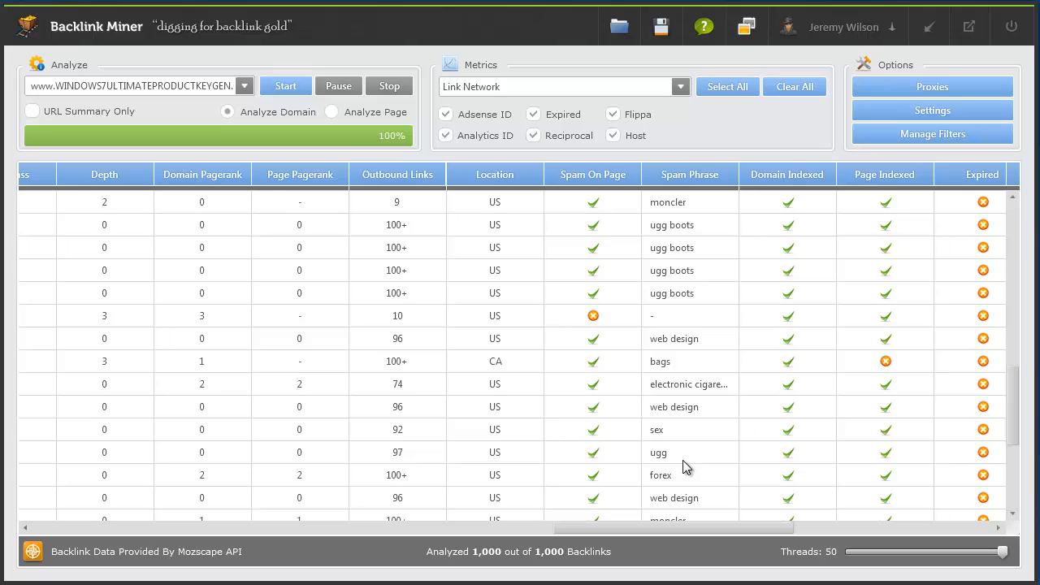
{"action": "scroll", "coordinate": [683, 460], "scroll_direction": "down", "scroll_amount": 3}
{"action": "scroll", "coordinate": [686, 418], "scroll_direction": "down", "scroll_amount": 4}
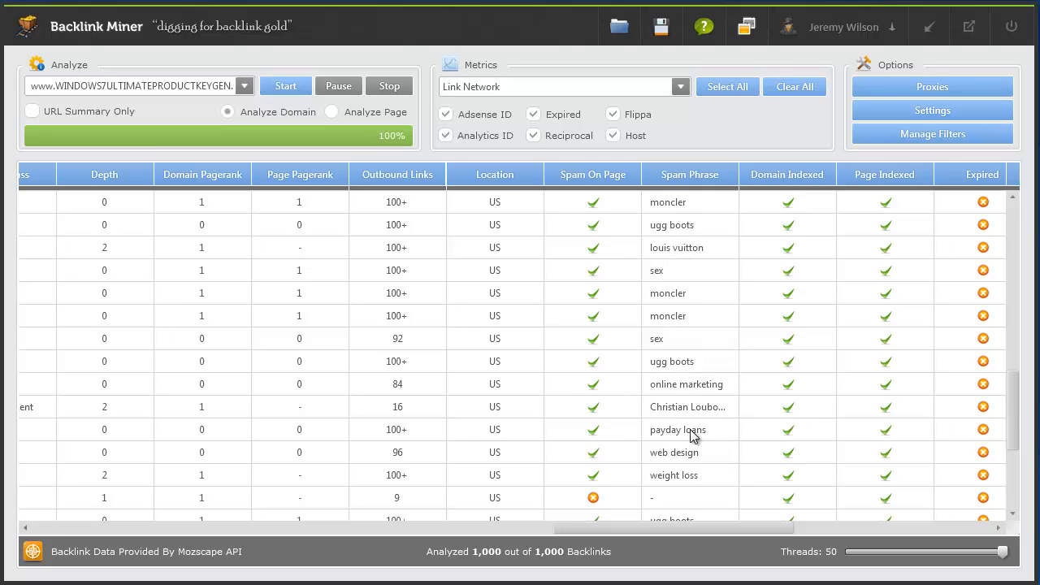
{"action": "scroll", "coordinate": [658, 439], "scroll_direction": "up", "scroll_amount": 1}
{"action": "scroll", "coordinate": [682, 435], "scroll_direction": "up", "scroll_amount": 5}
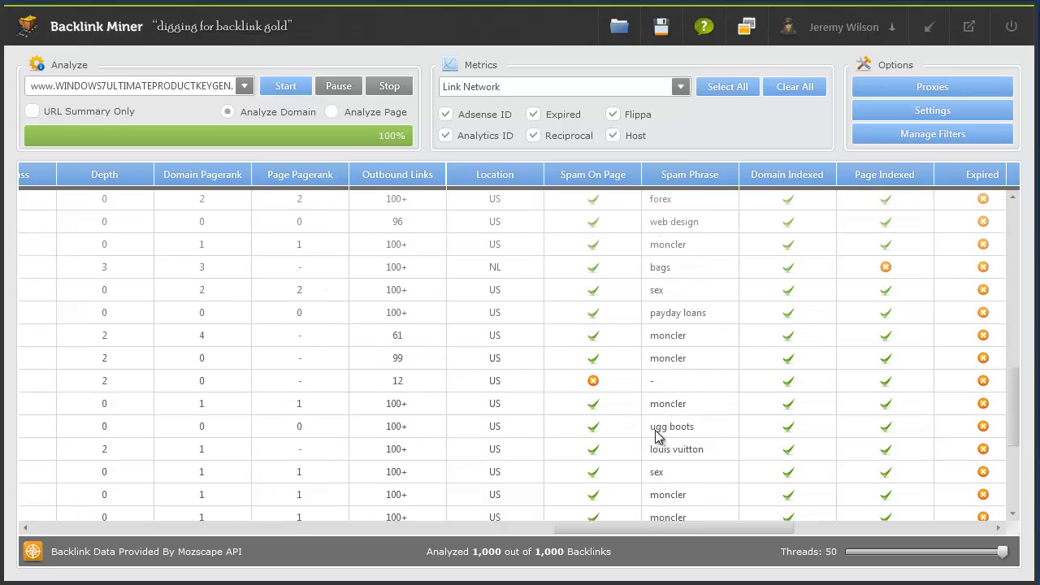
{"action": "scroll", "coordinate": [687, 374], "scroll_direction": "up", "scroll_amount": 3}
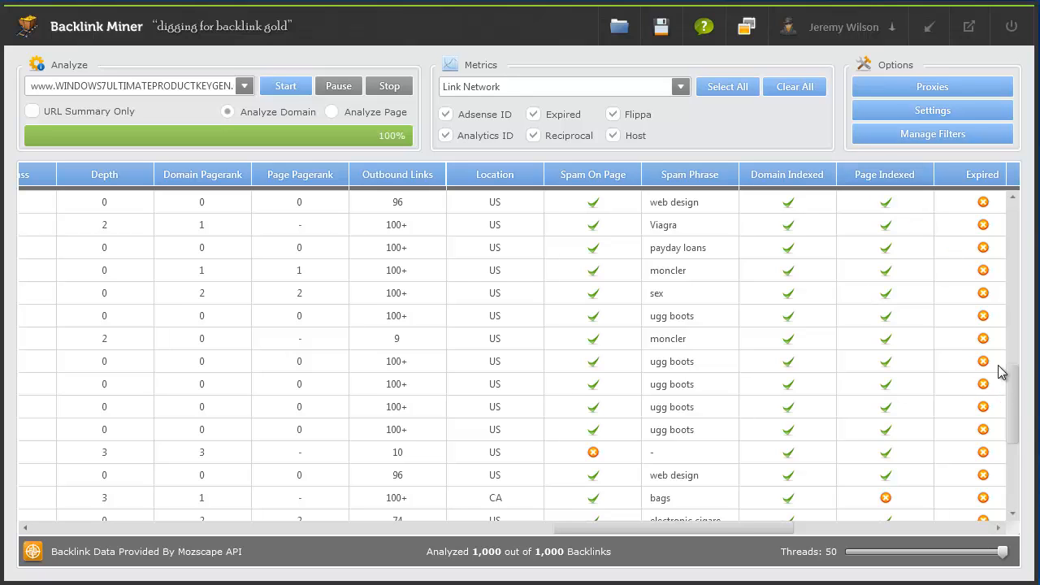
Sort the backlinks by Page Indexed in ascending order and bring the non-indexed pages at the start of the list into view.
{"action": "left_click_drag", "start_coordinate": [1015, 371], "coordinate": [1015, 387]}
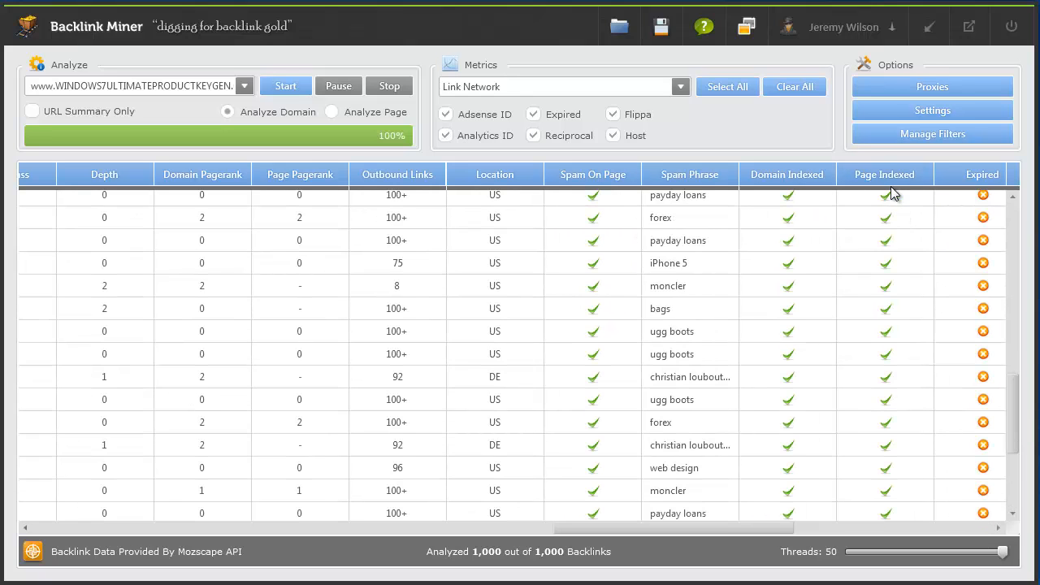
{"action": "left_click", "coordinate": [888, 175]}
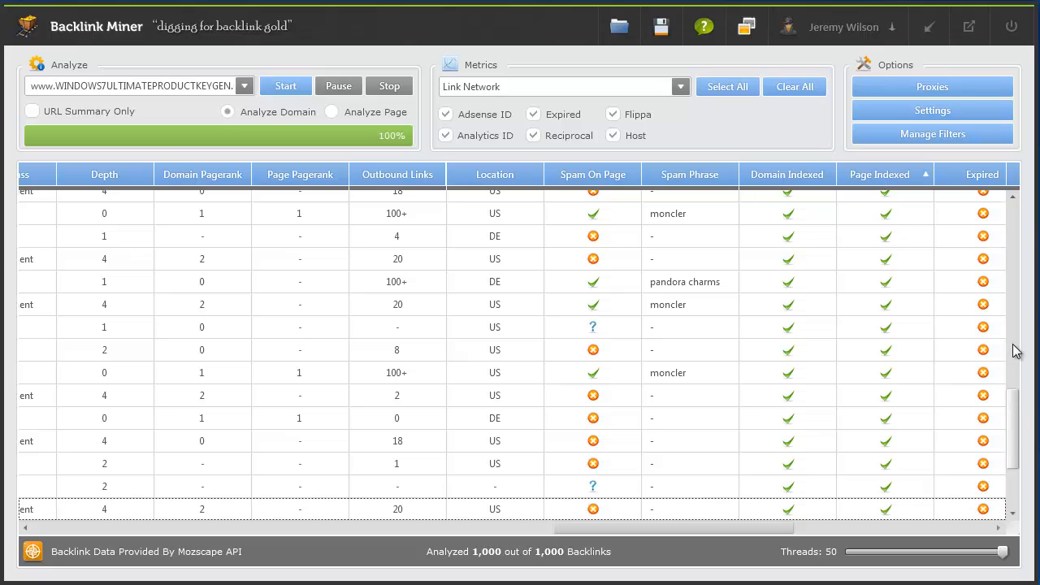
{"action": "left_click", "coordinate": [1014, 351]}
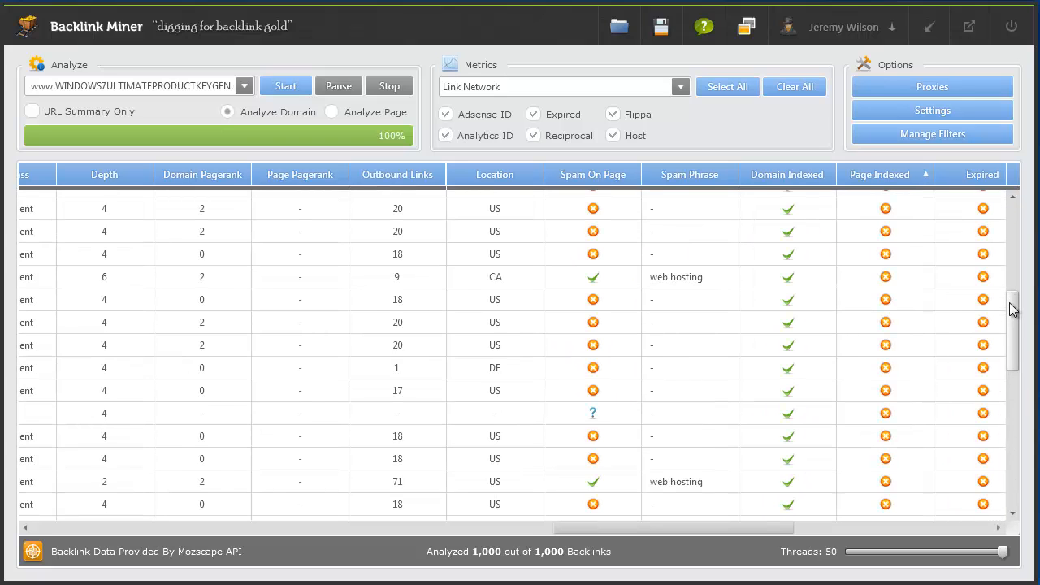
{"action": "left_click_drag", "start_coordinate": [1011, 304], "coordinate": [1013, 206]}
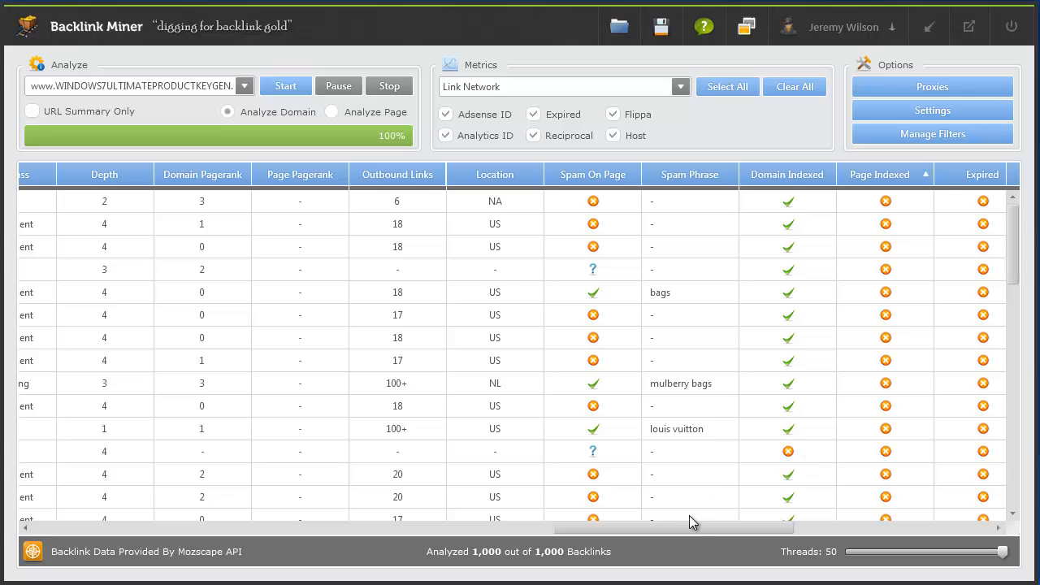
Sort the backlinks by Expired in ascending order and show the expired domains at the end of the list.
{"action": "left_click_drag", "start_coordinate": [693, 529], "coordinate": [773, 510]}
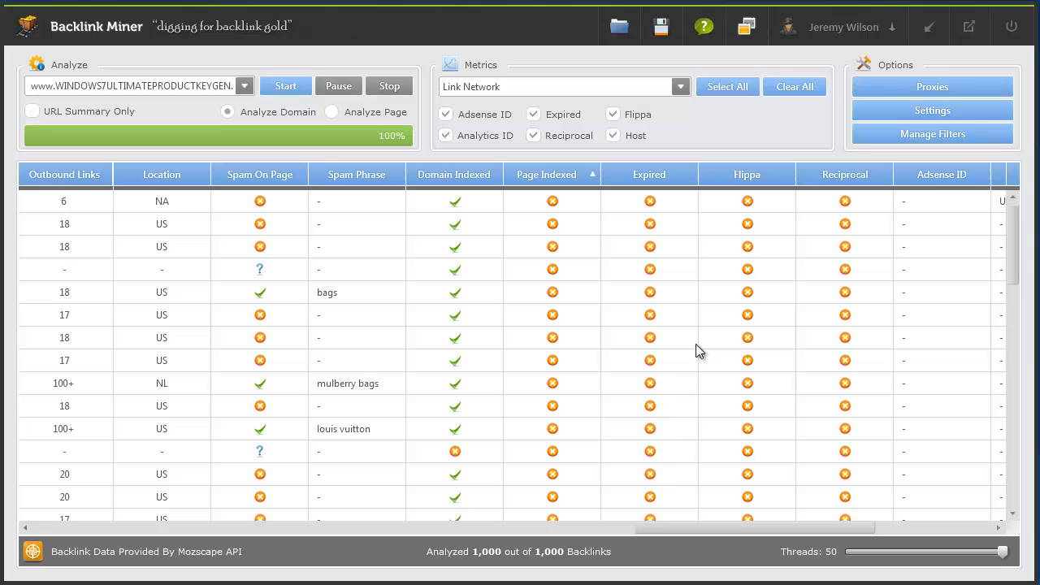
{"action": "left_click", "coordinate": [666, 175]}
{"action": "left_click_drag", "start_coordinate": [1015, 417], "coordinate": [1028, 514]}
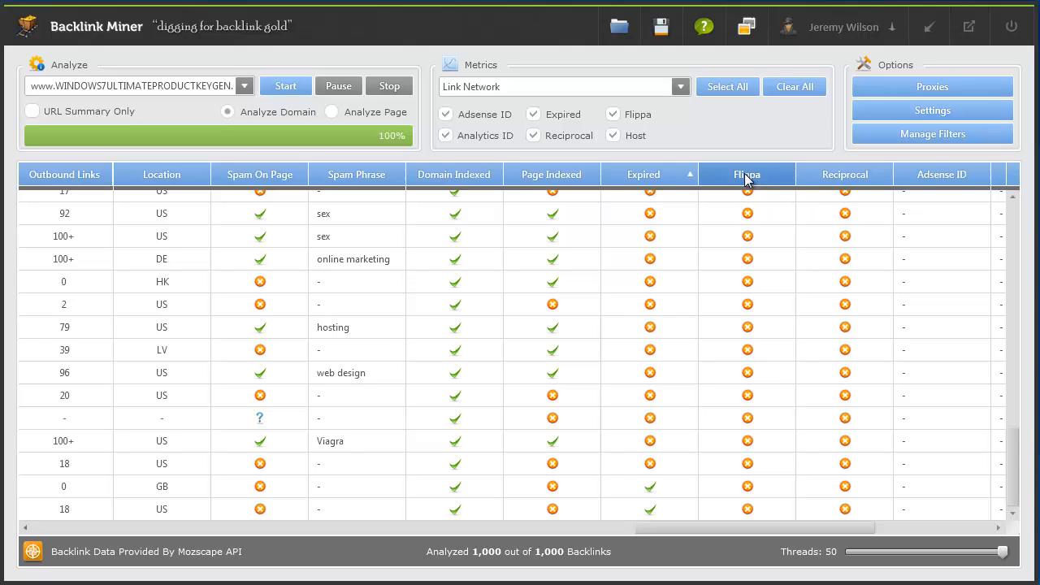
Compare the Expired and Flippa status of the backlinks at the beginning and end of the sorted list.
{"action": "left_click_drag", "start_coordinate": [1014, 448], "coordinate": [1017, 192]}
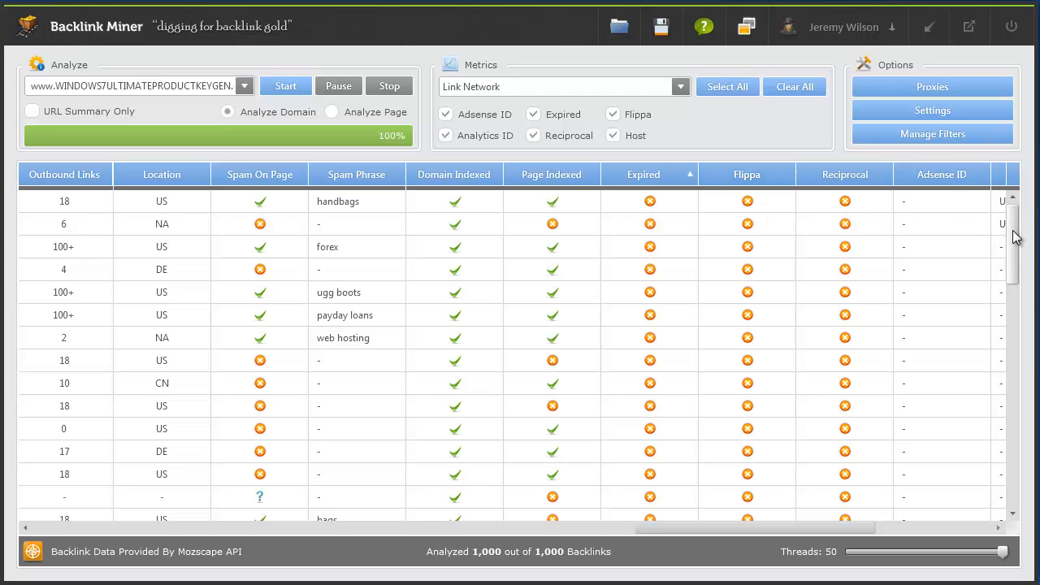
{"action": "left_click_drag", "start_coordinate": [1014, 235], "coordinate": [1027, 488]}
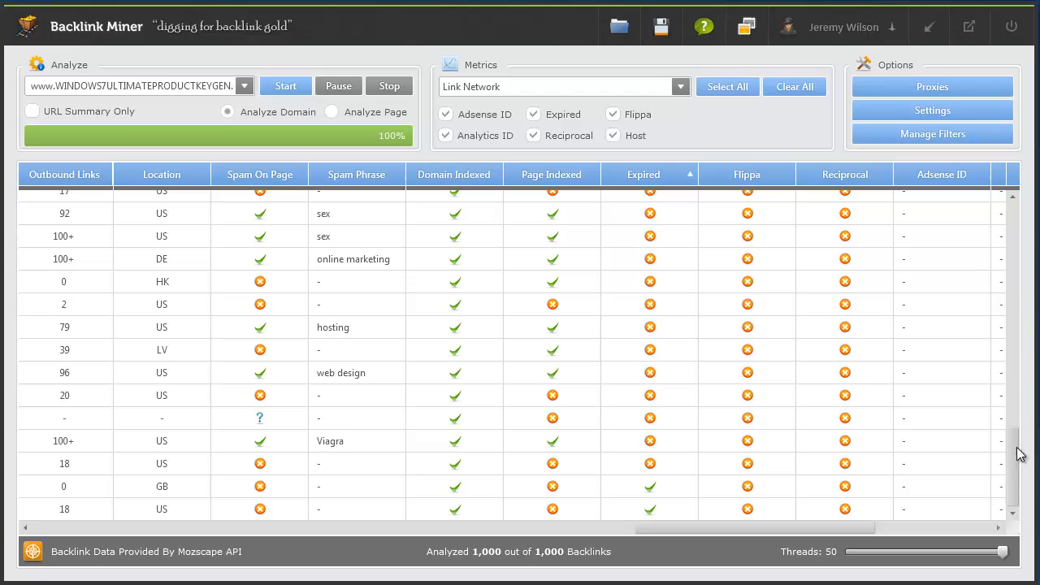
{"action": "left_click_drag", "start_coordinate": [1013, 392], "coordinate": [1008, 200]}
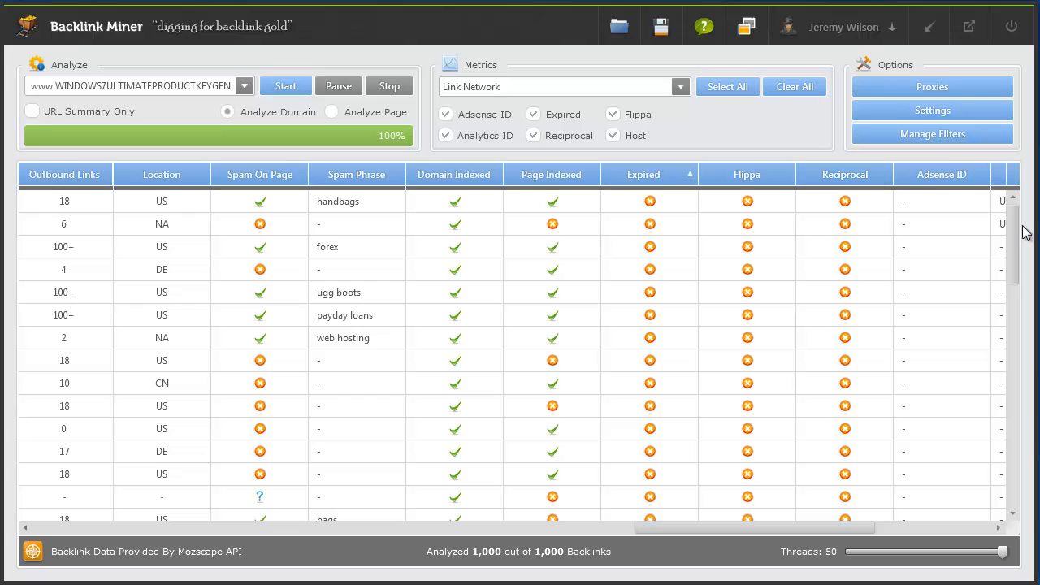
{"action": "left_click_drag", "start_coordinate": [1016, 253], "coordinate": [1021, 269]}
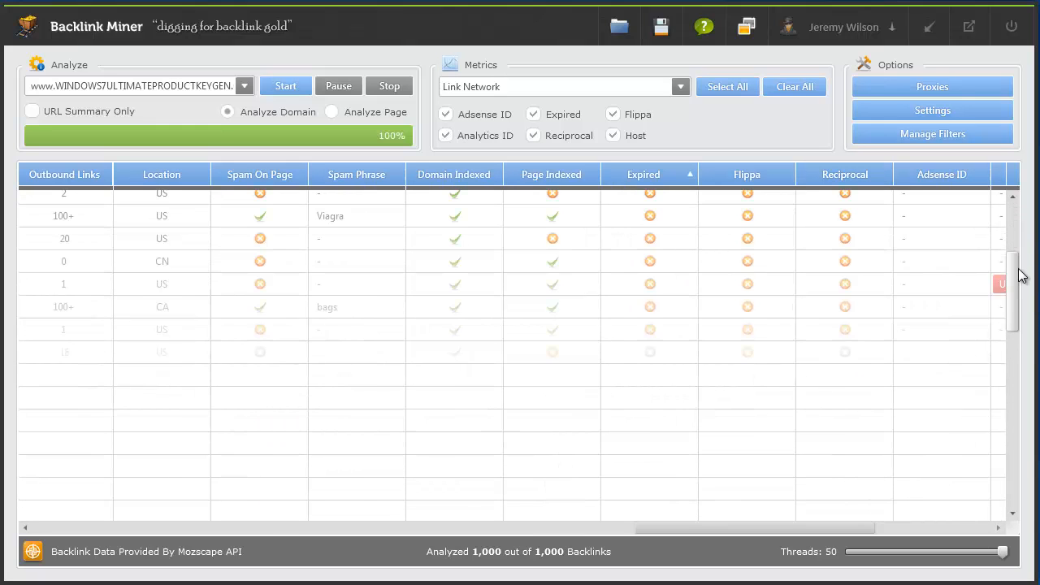
{"action": "left_click_drag", "start_coordinate": [1023, 227], "coordinate": [1024, 201]}
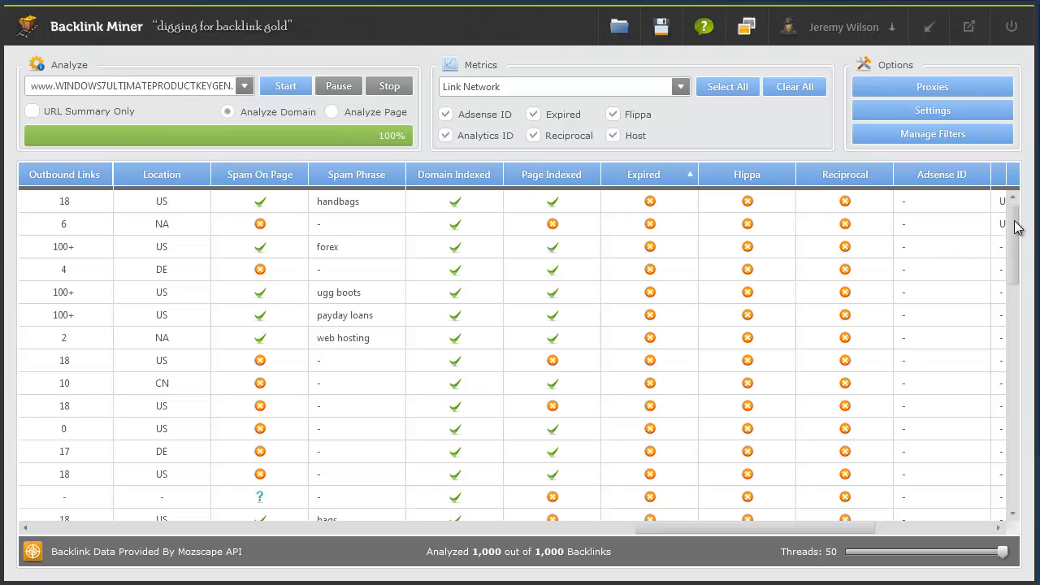
{"action": "mouse_move", "coordinate": [1014, 228]}
{"action": "left_mouse_down"}
{"action": "mouse_move", "coordinate": [1026, 510]}
{"action": "mouse_move", "coordinate": [1016, 475]}
{"action": "mouse_move", "coordinate": [1016, 227]}
{"action": "left_mouse_up"}
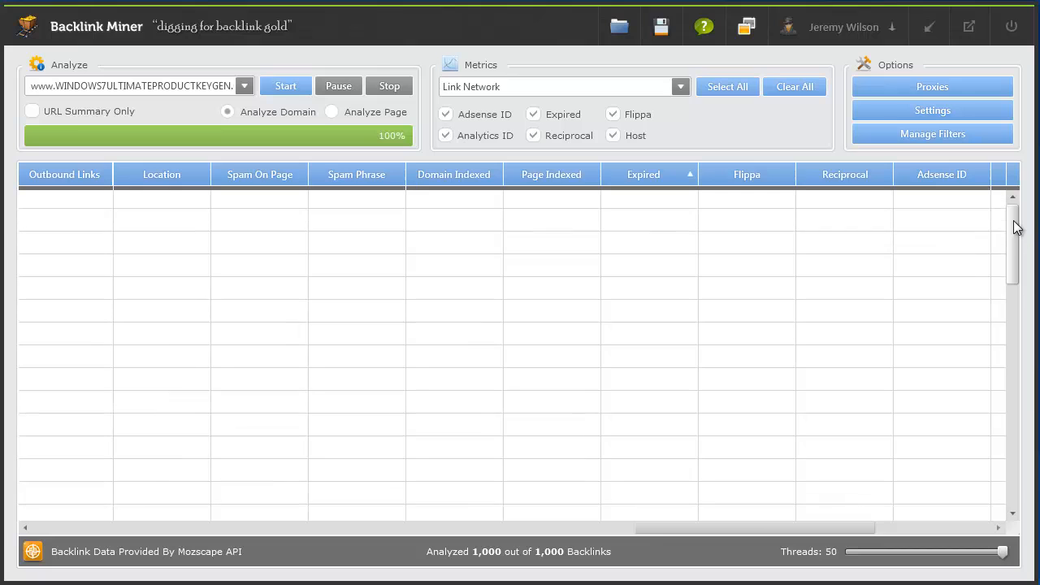
Sort the backlinks by Reciprocal in ascending order and show the reciprocal links at the end of the list.
{"action": "left_click", "coordinate": [838, 188]}
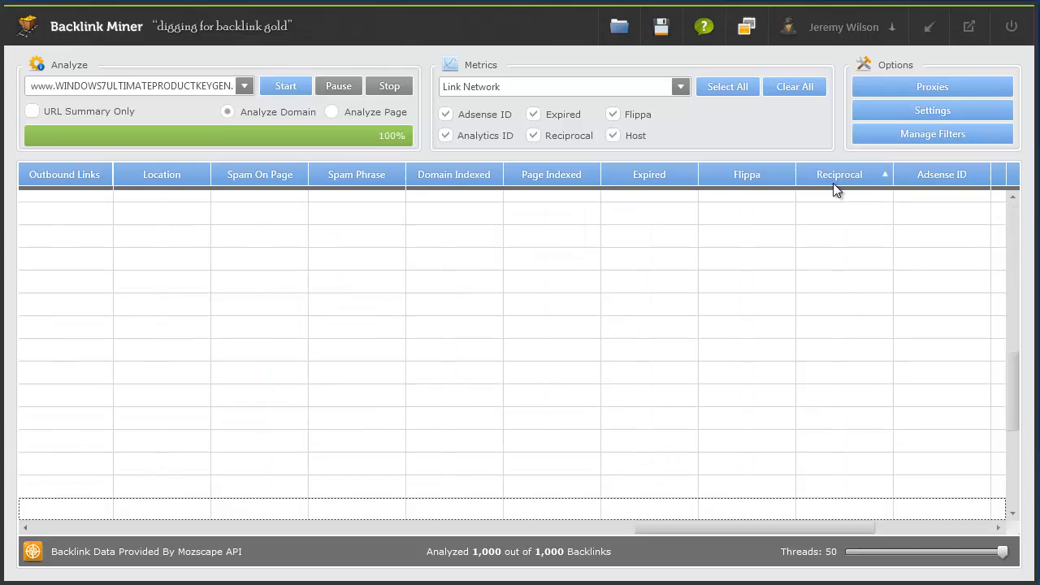
{"action": "left_click_drag", "start_coordinate": [1012, 387], "coordinate": [1027, 497]}
{"action": "scroll", "coordinate": [950, 402], "scroll_direction": "up", "scroll_amount": 1}
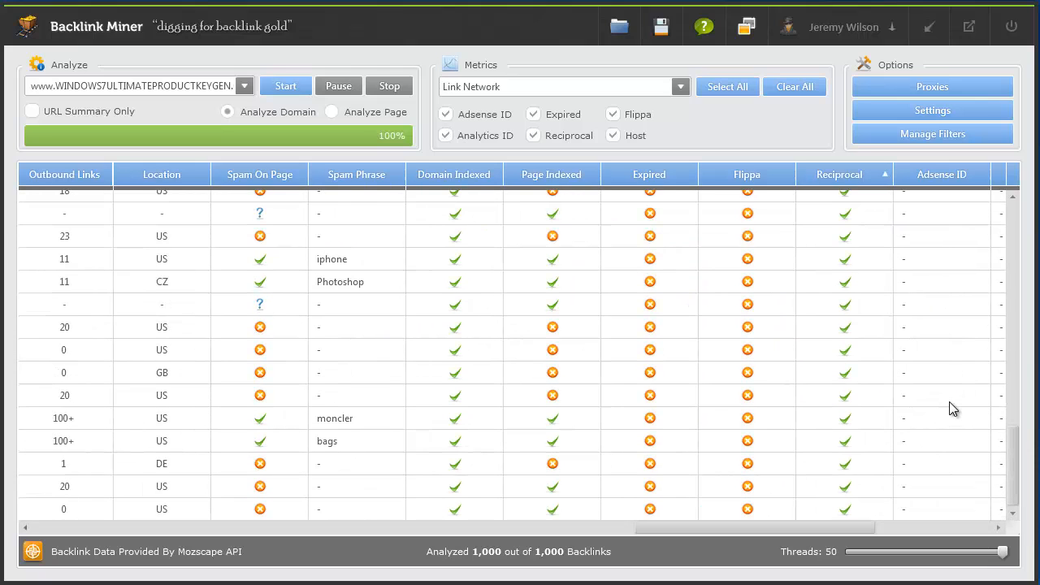
Examine the reciprocal backlinks back to where the non-reciprocal ones begin, comparing their location, spam phrase and indexing status.
{"action": "scroll", "coordinate": [949, 401], "scroll_direction": "up", "scroll_amount": 2}
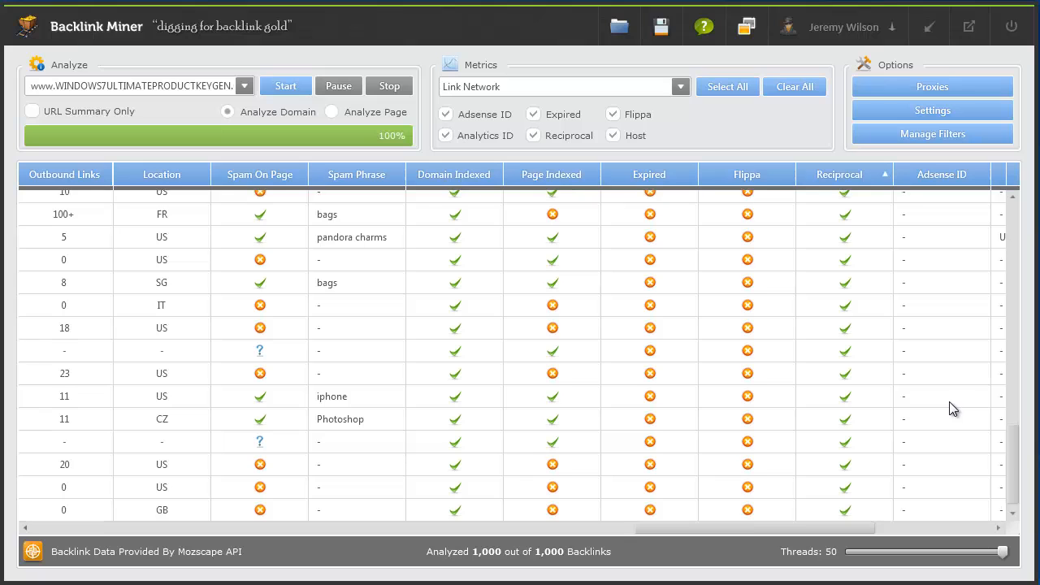
{"action": "scroll", "coordinate": [949, 402], "scroll_direction": "up", "scroll_amount": 4}
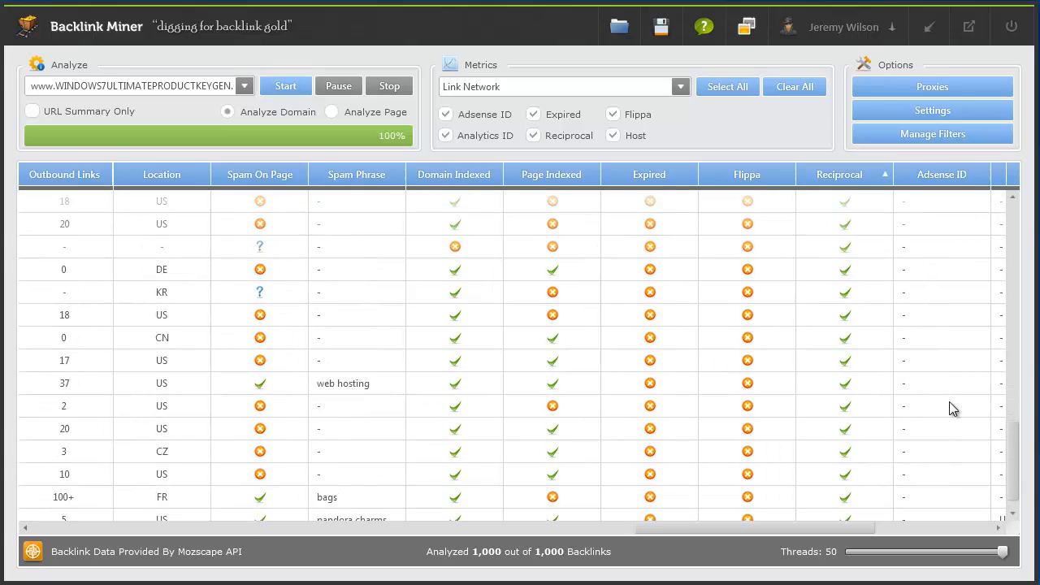
{"action": "scroll", "coordinate": [874, 347], "scroll_direction": "up", "scroll_amount": 2}
{"action": "scroll", "coordinate": [874, 347], "scroll_direction": "up", "scroll_amount": 2}
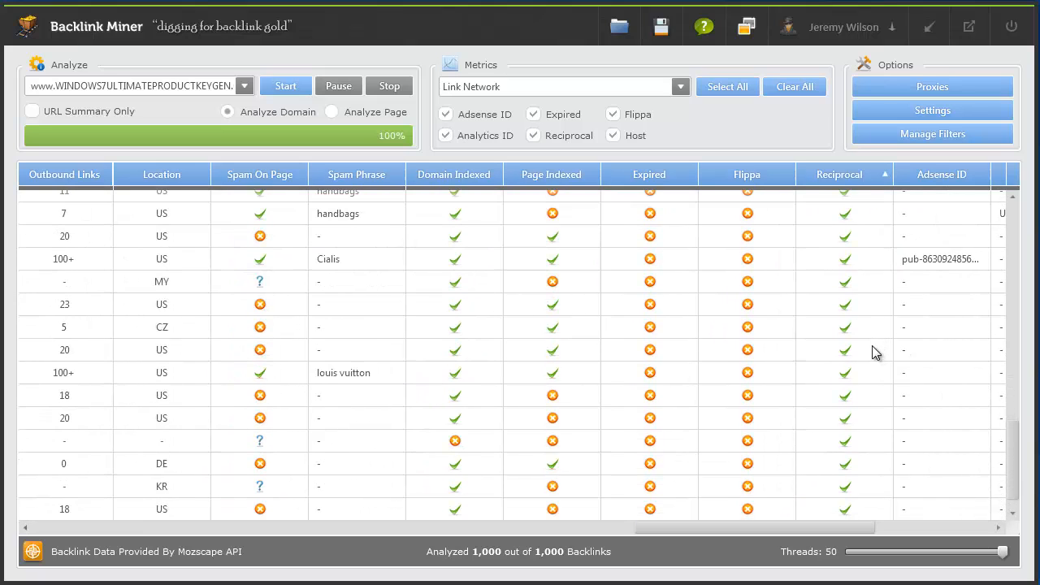
{"action": "scroll", "coordinate": [862, 346], "scroll_direction": "up", "scroll_amount": 3}
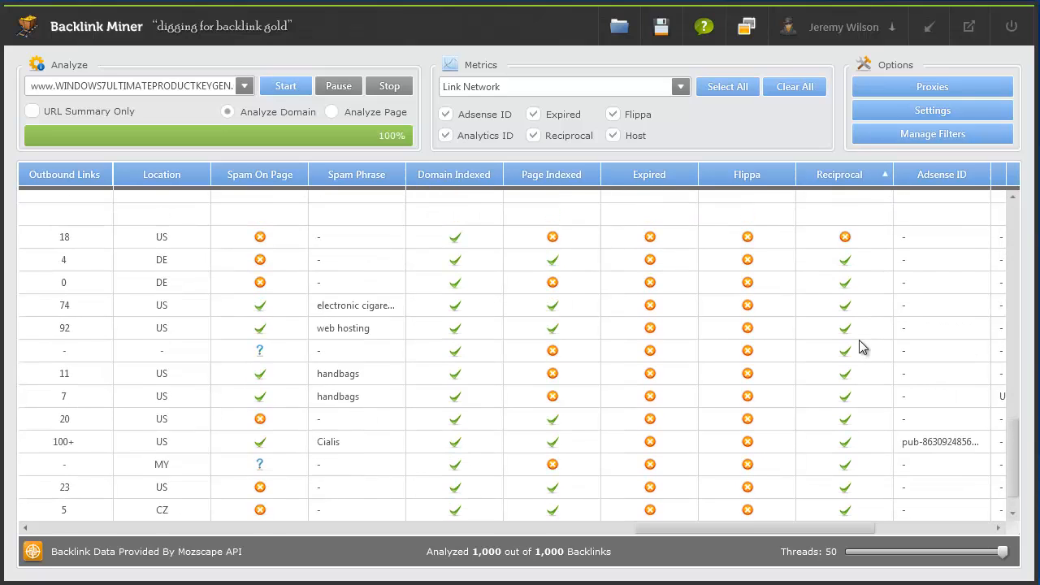
{"action": "scroll", "coordinate": [863, 346], "scroll_direction": "up", "scroll_amount": 1}
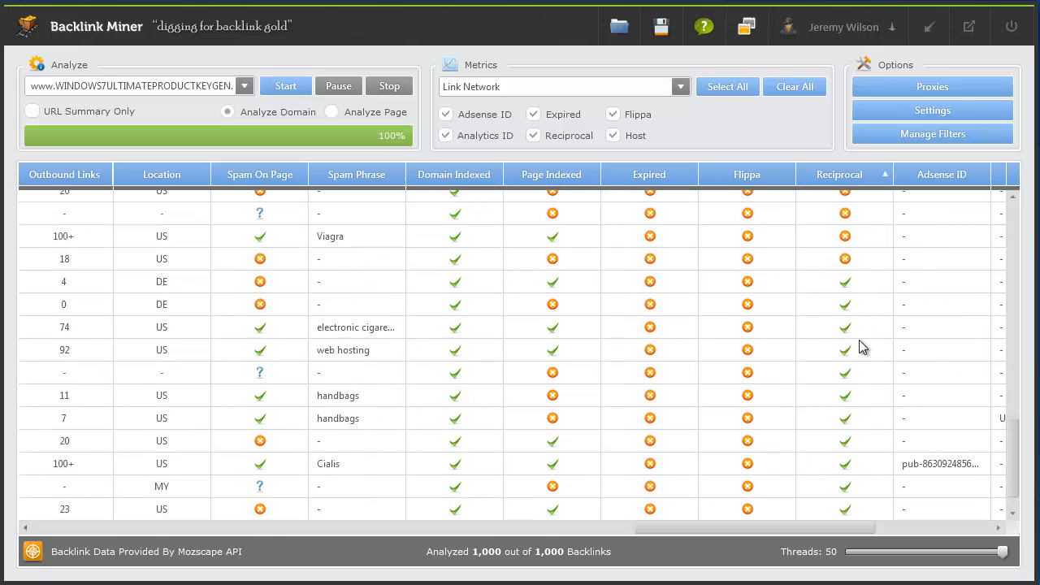
{"action": "scroll", "coordinate": [859, 340], "scroll_direction": "down", "scroll_amount": 5}
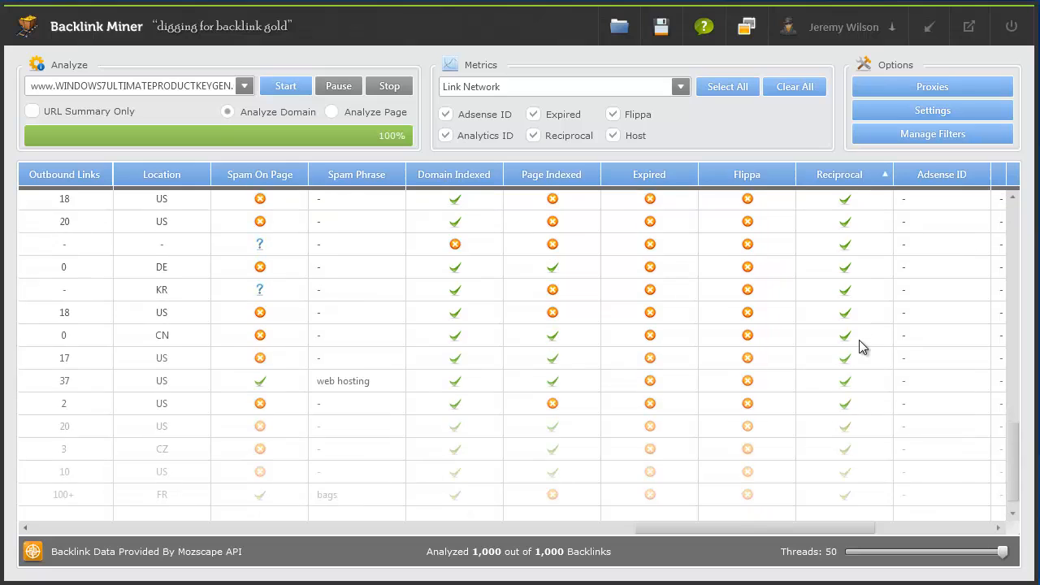
{"action": "scroll", "coordinate": [859, 339], "scroll_direction": "down", "scroll_amount": 5}
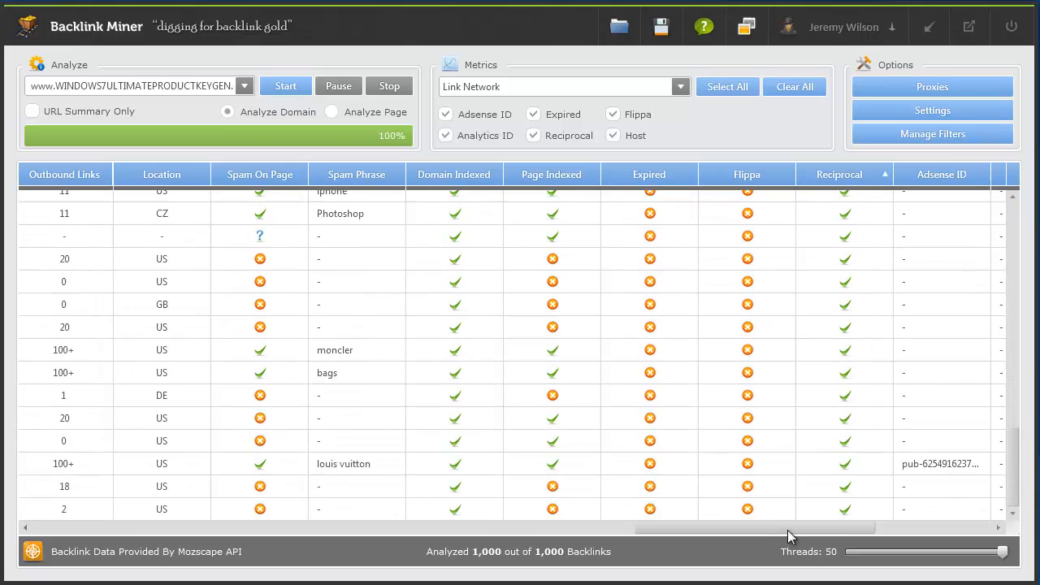
{"action": "scroll", "coordinate": [841, 260], "scroll_direction": "up", "scroll_amount": 3}
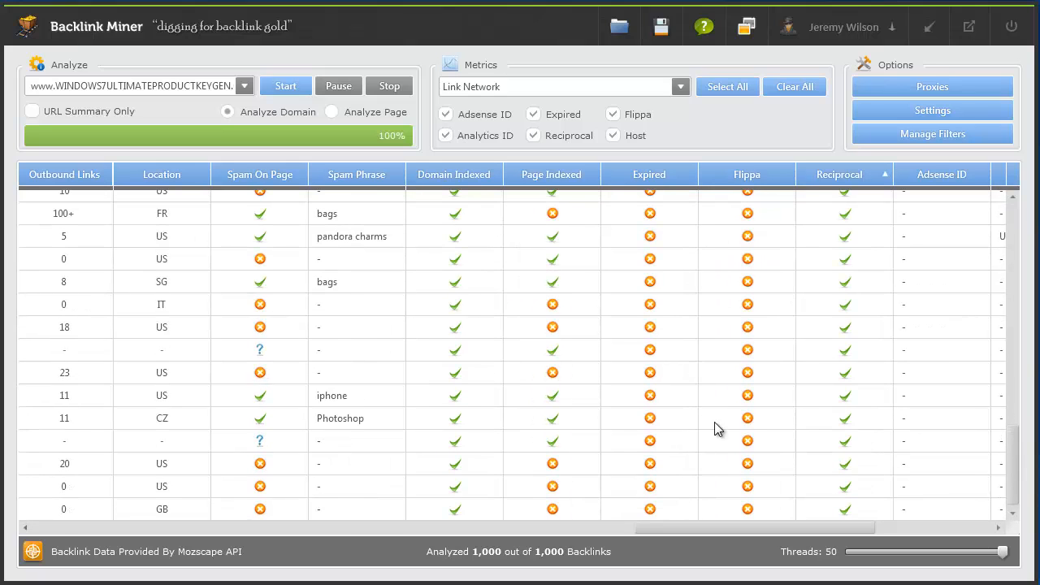
Sort the backlinks by Adsense ID in ascending order and bring the rows that have an Adsense ID into view.
{"action": "left_click_drag", "start_coordinate": [667, 529], "coordinate": [729, 536]}
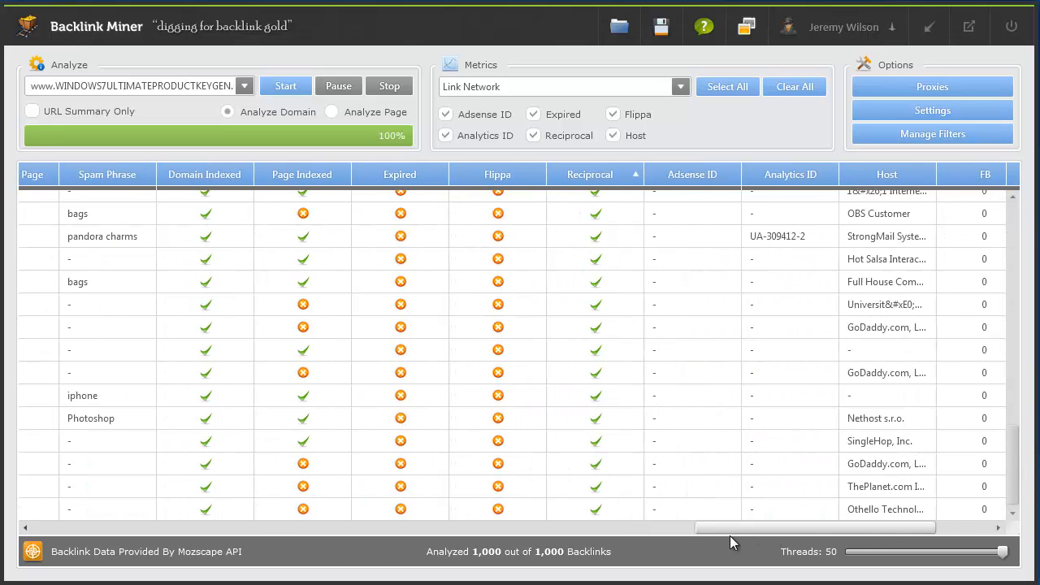
{"action": "left_click", "coordinate": [714, 181]}
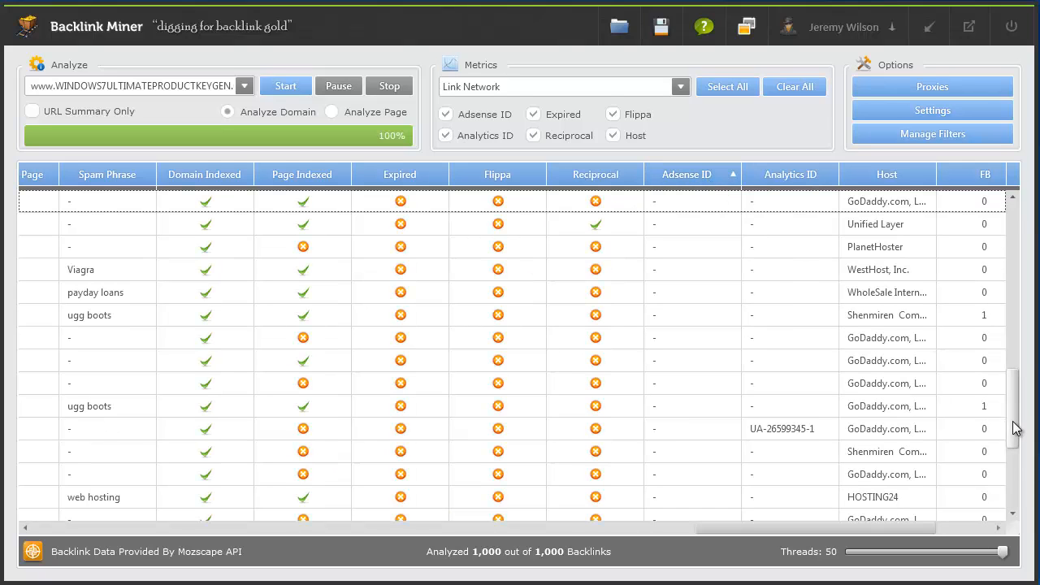
{"action": "left_click_drag", "start_coordinate": [1013, 425], "coordinate": [1018, 481]}
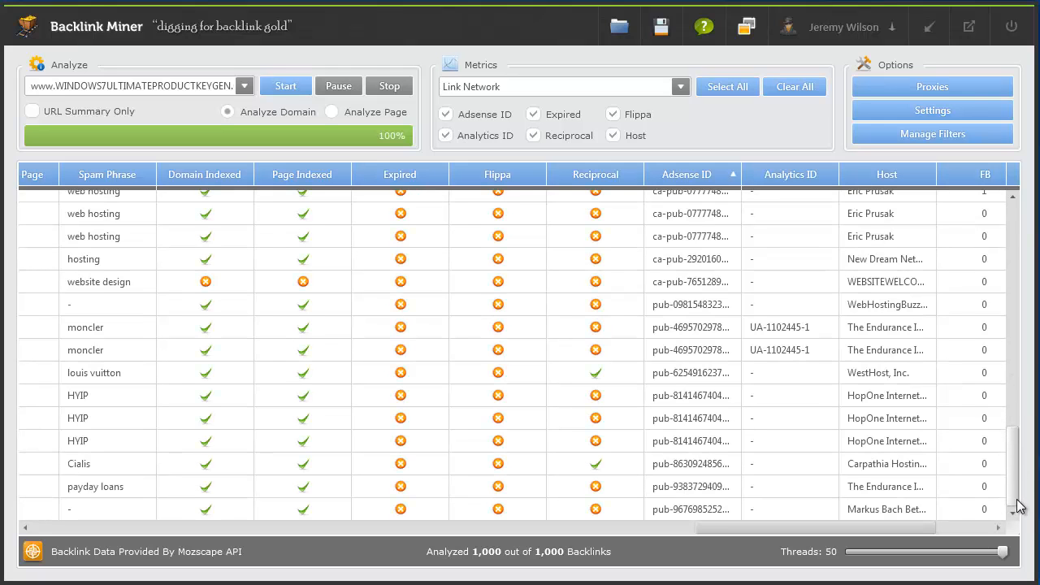
Examine the backlinks that have an Adsense ID, from where those rows begin down to the end of the list.
{"action": "scroll", "coordinate": [707, 393], "scroll_direction": "up", "scroll_amount": 3}
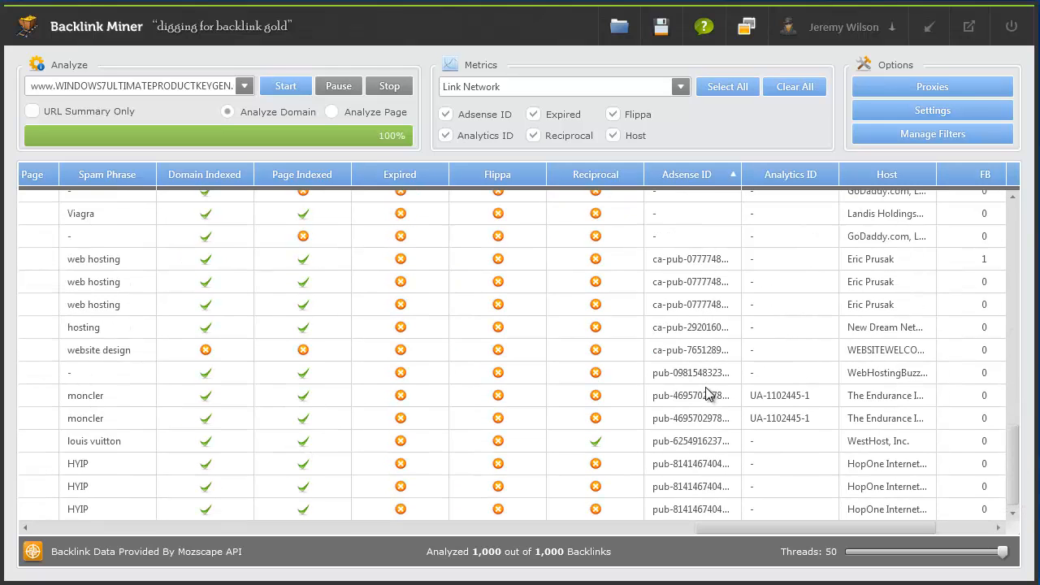
{"action": "scroll", "coordinate": [707, 394], "scroll_direction": "up", "scroll_amount": 1}
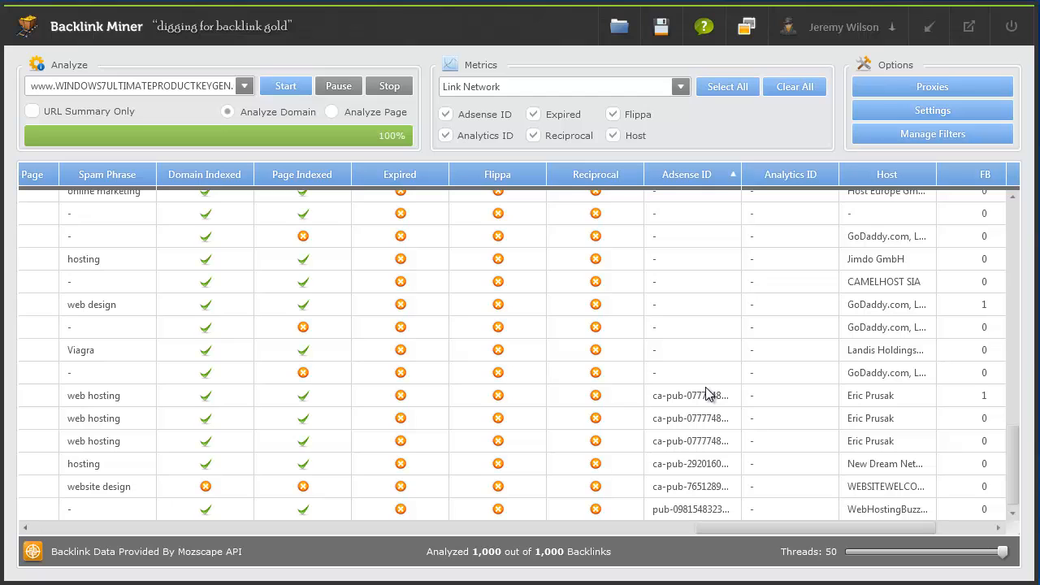
{"action": "scroll", "coordinate": [707, 393], "scroll_direction": "down", "scroll_amount": 9}
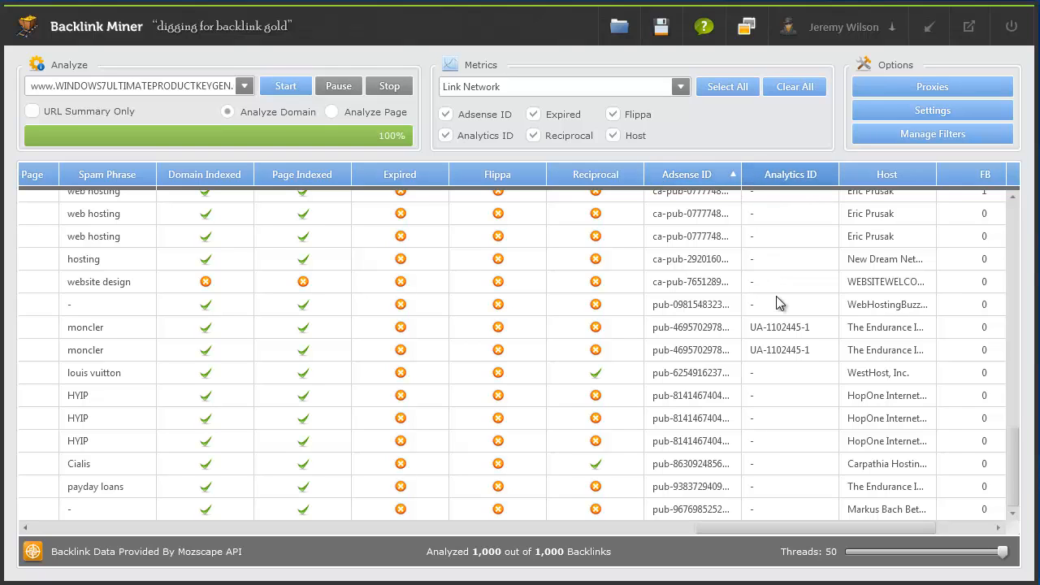
Sort the backlinks by Analytics ID in ascending order and look through the rows with an Analytics ID, including the highlighted repeated ones.
{"action": "left_click", "coordinate": [790, 174]}
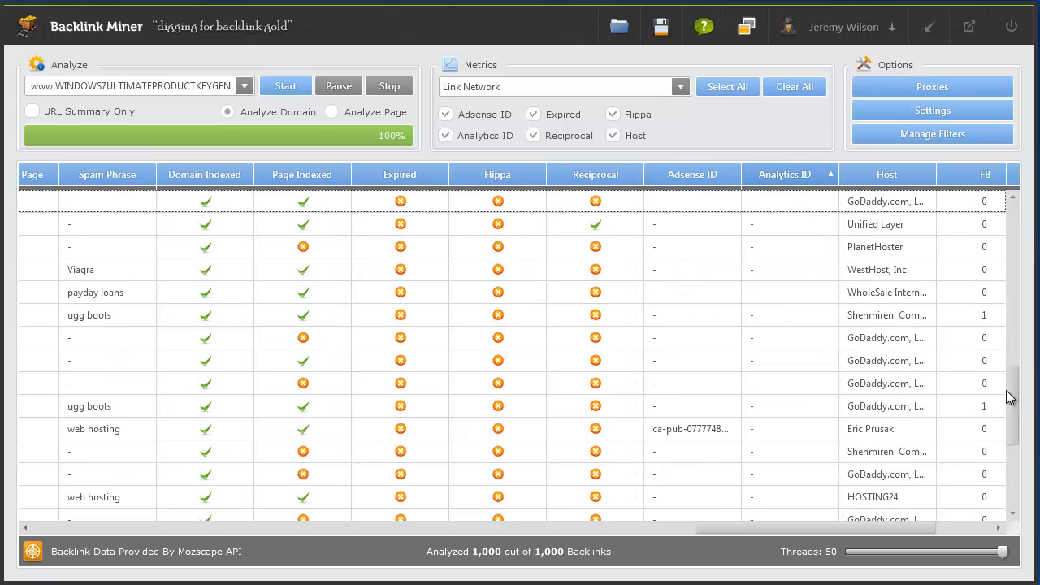
{"action": "left_click_drag", "start_coordinate": [1018, 408], "coordinate": [1030, 492]}
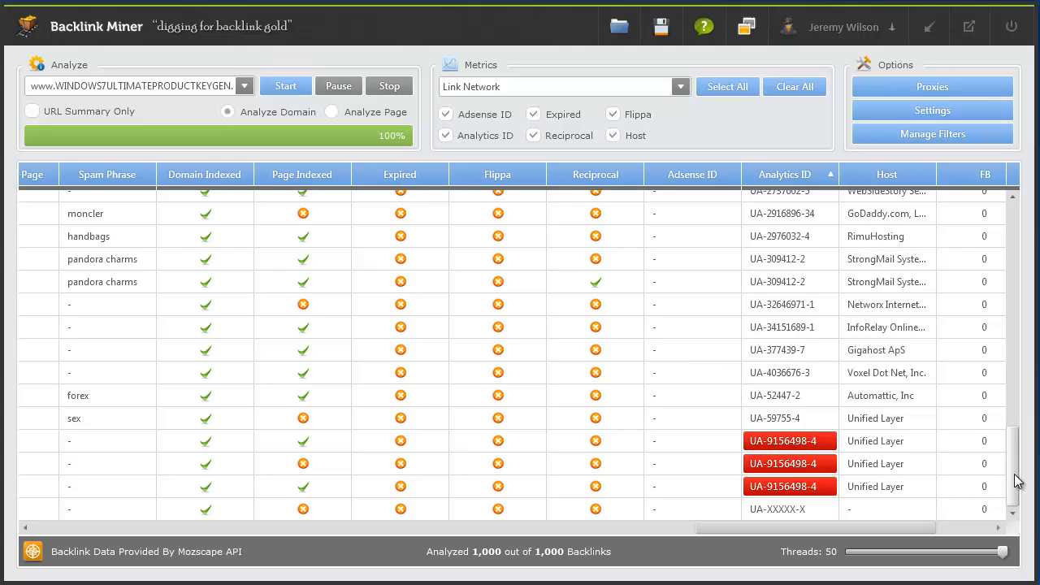
{"action": "scroll", "coordinate": [829, 417], "scroll_direction": "up", "scroll_amount": 3}
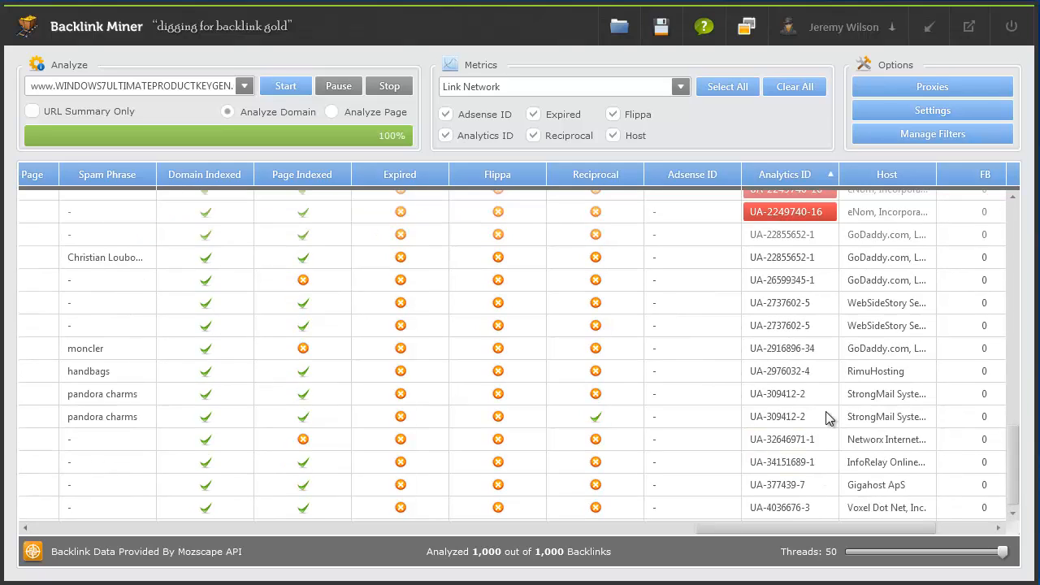
{"action": "scroll", "coordinate": [821, 413], "scroll_direction": "up", "scroll_amount": 1}
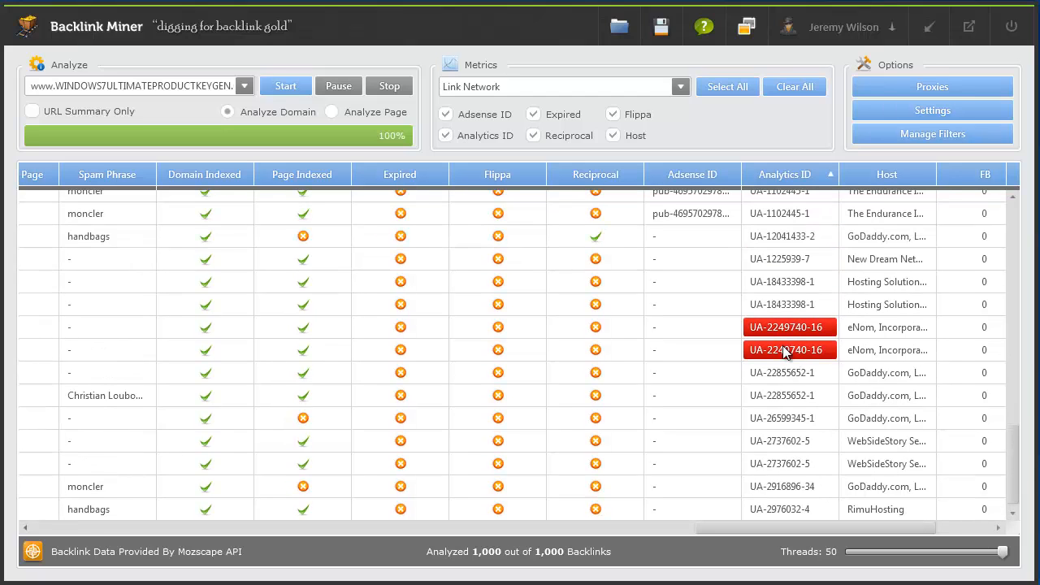
Compare the backlink URLs, titles, anchor texts and link themes of the rows sharing the highlighted Analytics ID near the end of the list.
{"action": "scroll", "coordinate": [785, 366], "scroll_direction": "down", "scroll_amount": 4}
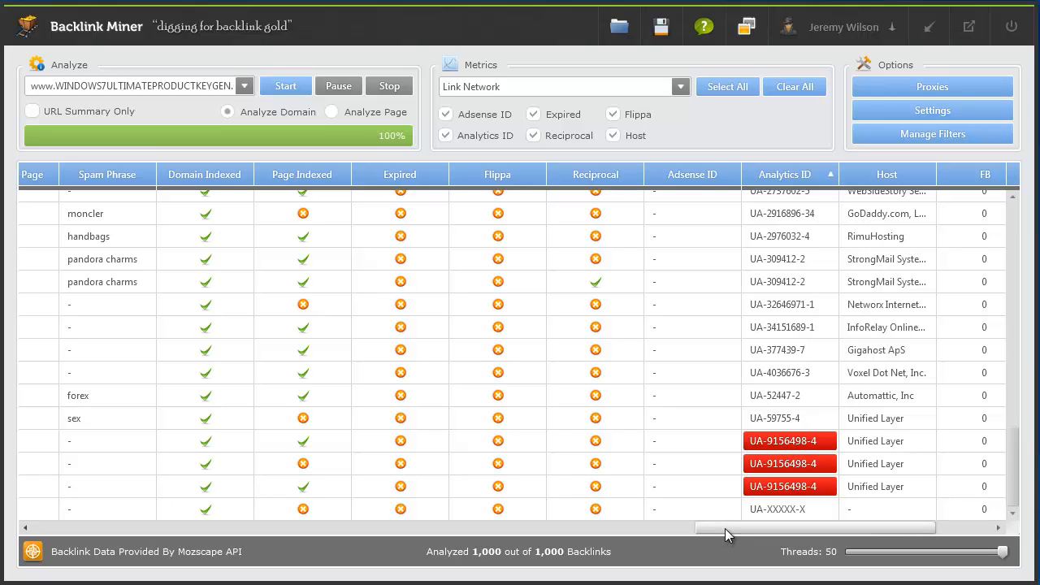
{"action": "left_click_drag", "start_coordinate": [725, 528], "coordinate": [69, 524]}
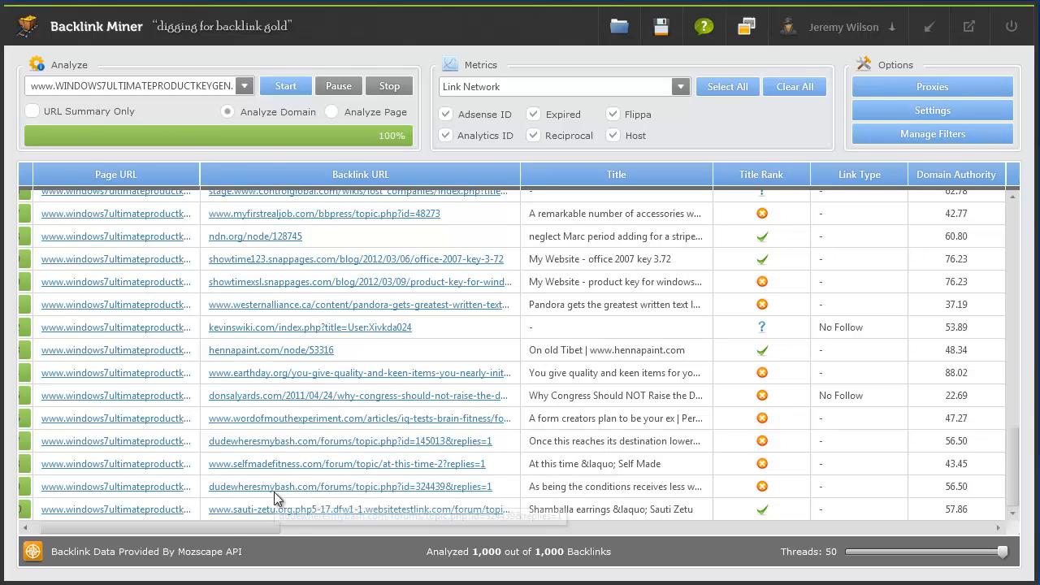
{"action": "left_click_drag", "start_coordinate": [217, 527], "coordinate": [478, 526]}
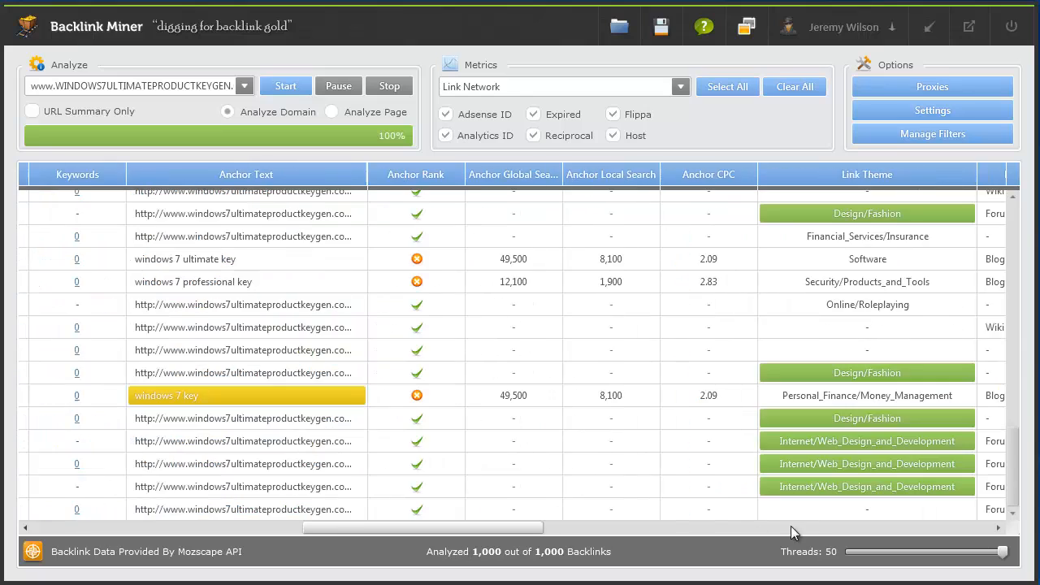
Widen the Host column to show more of the host names and bring the FB, TW and G+1 columns fully into view.
{"action": "left_click_drag", "start_coordinate": [791, 526], "coordinate": [933, 523]}
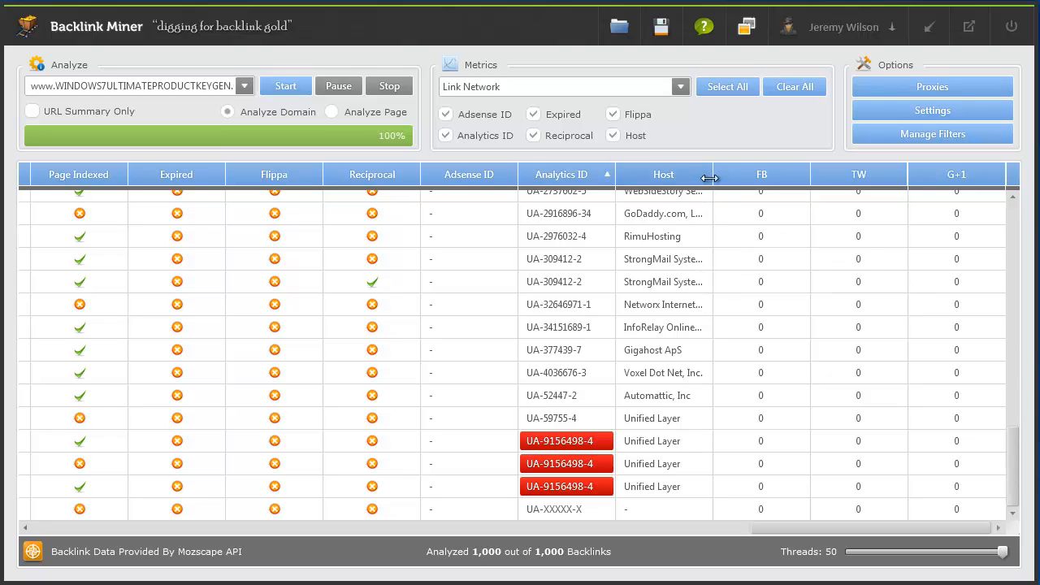
{"action": "left_click_drag", "start_coordinate": [710, 178], "coordinate": [734, 178]}
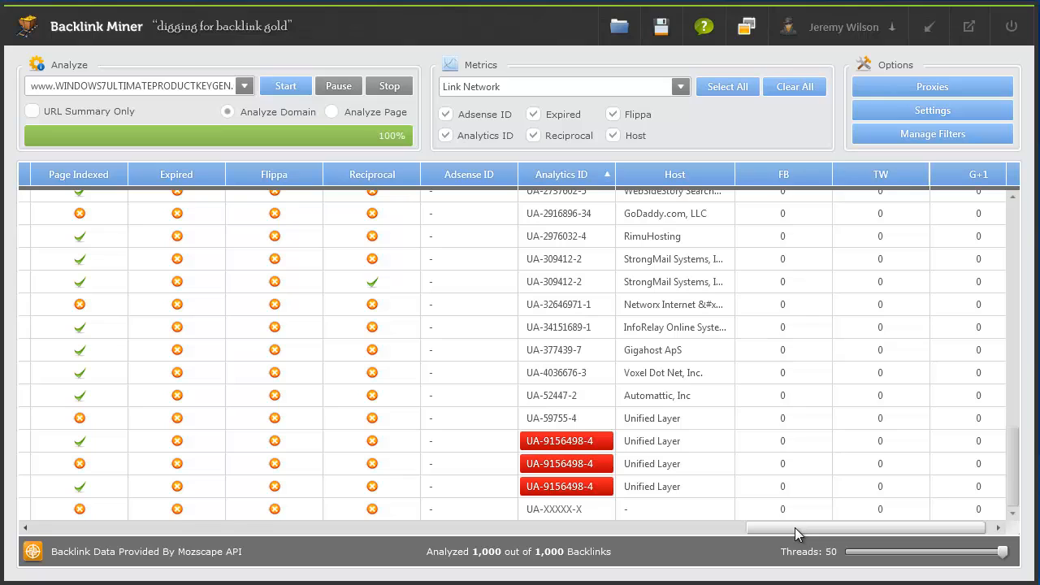
{"action": "left_click_drag", "start_coordinate": [793, 530], "coordinate": [819, 532]}
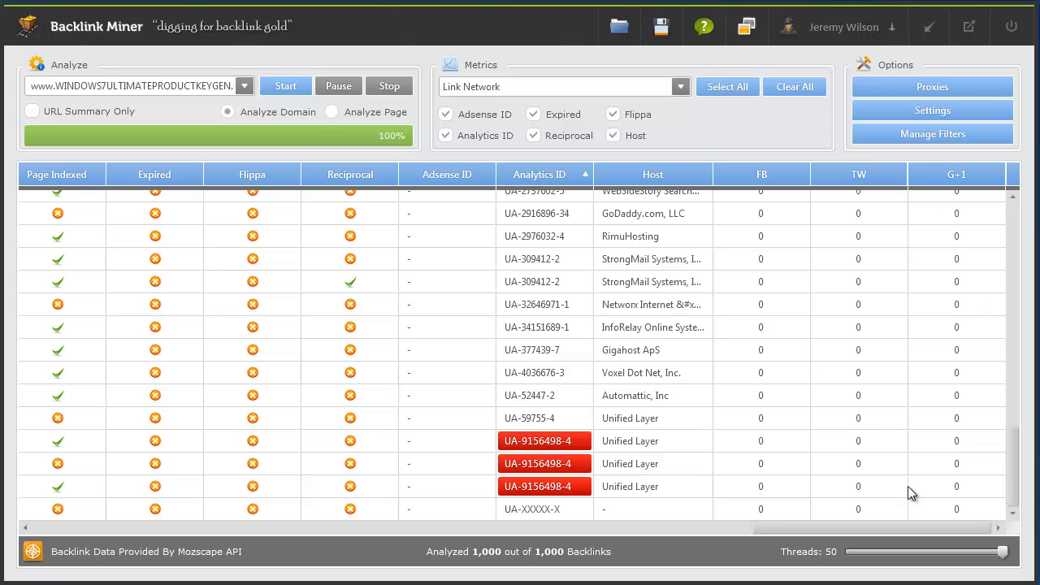
Sort the backlinks by FB in ascending order, check the highest social counts at the end, and return to the first row's Page URL.
{"action": "left_click", "coordinate": [774, 178]}
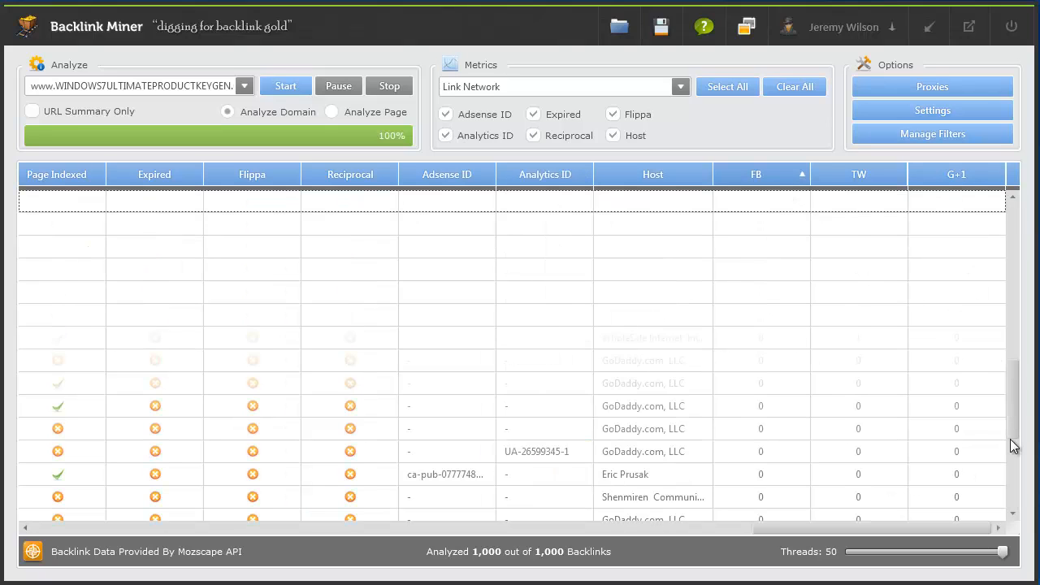
{"action": "left_click_drag", "start_coordinate": [1014, 417], "coordinate": [1022, 504]}
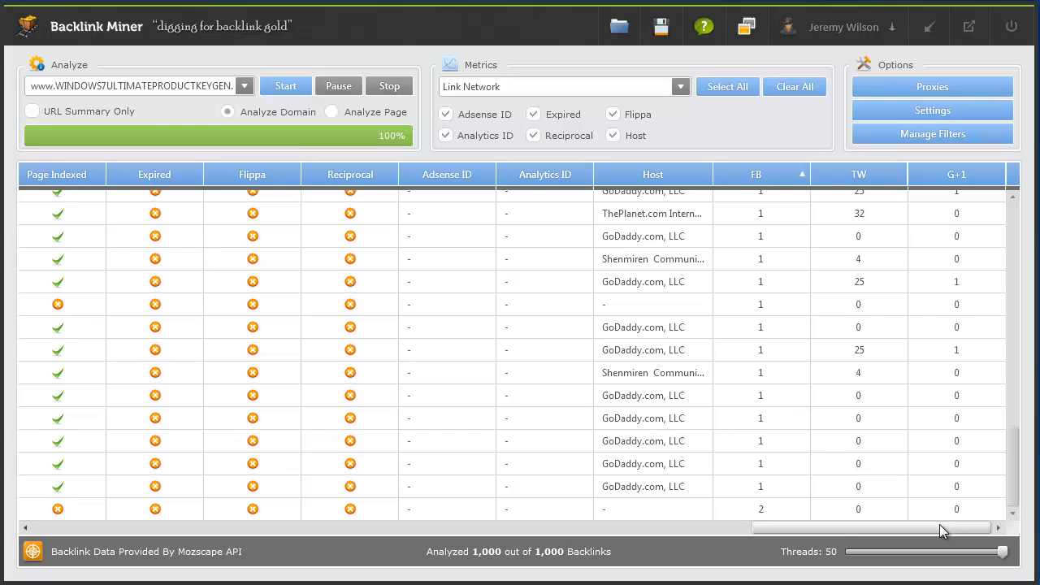
{"action": "left_click_drag", "start_coordinate": [940, 527], "coordinate": [36, 512]}
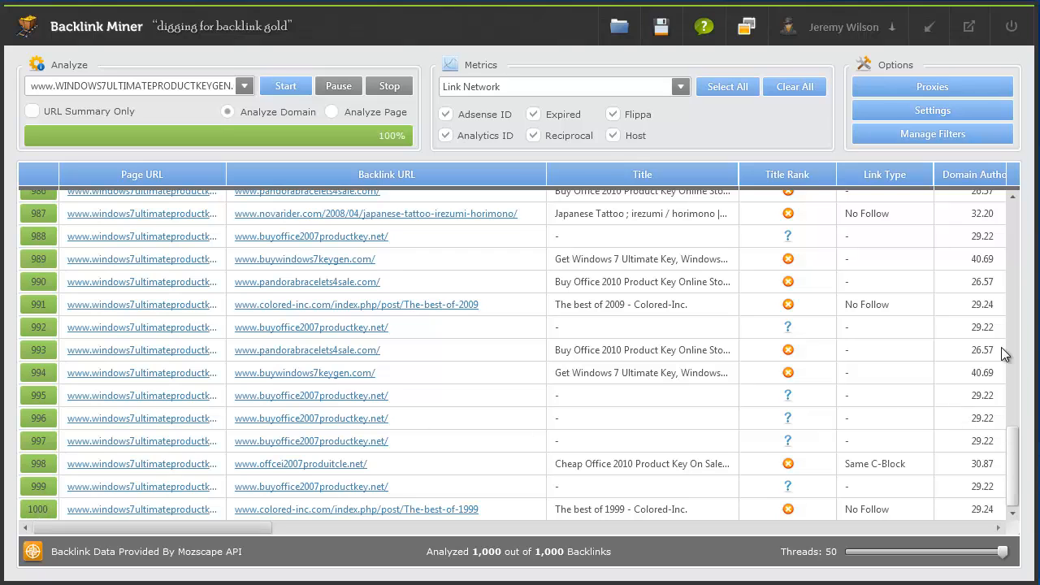
{"action": "left_click_drag", "start_coordinate": [1013, 443], "coordinate": [1021, 195]}
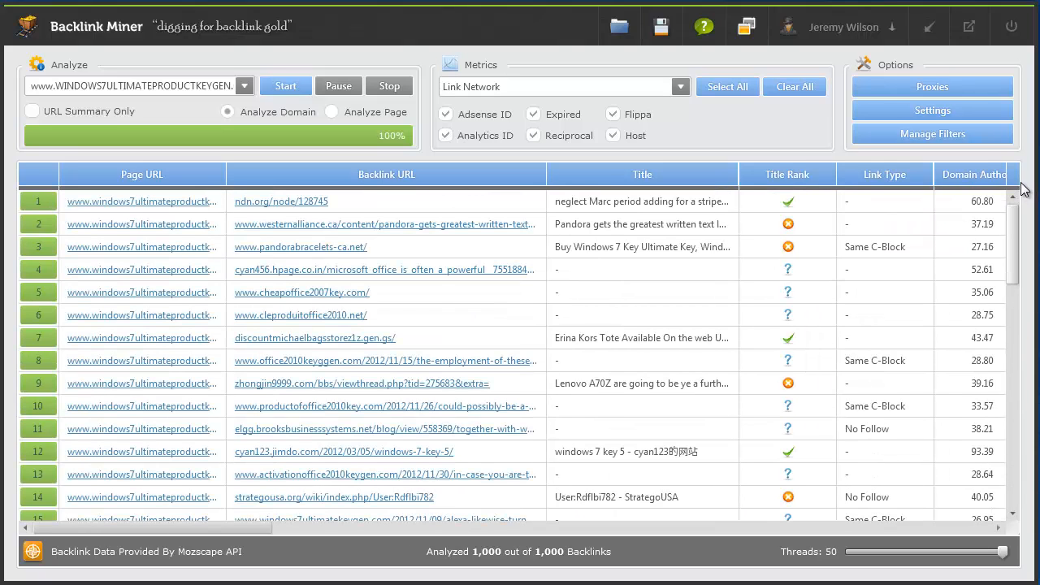